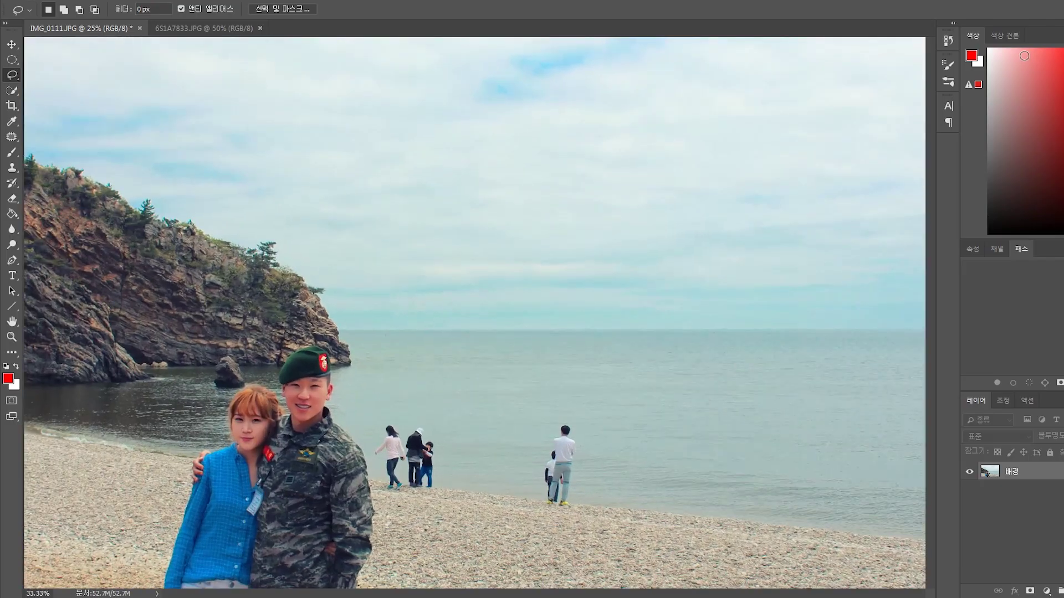
- Duplicate the background layer of the beach photo
{"action": "key", "text": "ctrl+plus"}
{"action": "key", "text": "ctrl+plus"}
{"action": "key", "text": "ctrl+plus"}
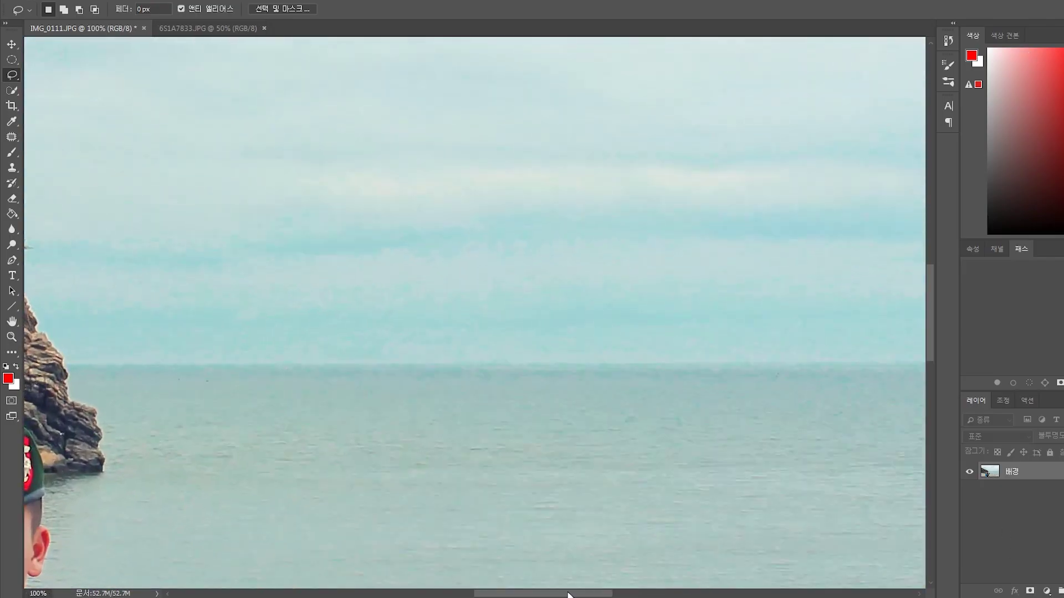
{"action": "left_click_drag", "start_coordinate": [568, 595], "coordinate": [586, 593]}
{"action": "scroll", "coordinate": [584, 540], "scroll_direction": "down", "scroll_amount": 10}
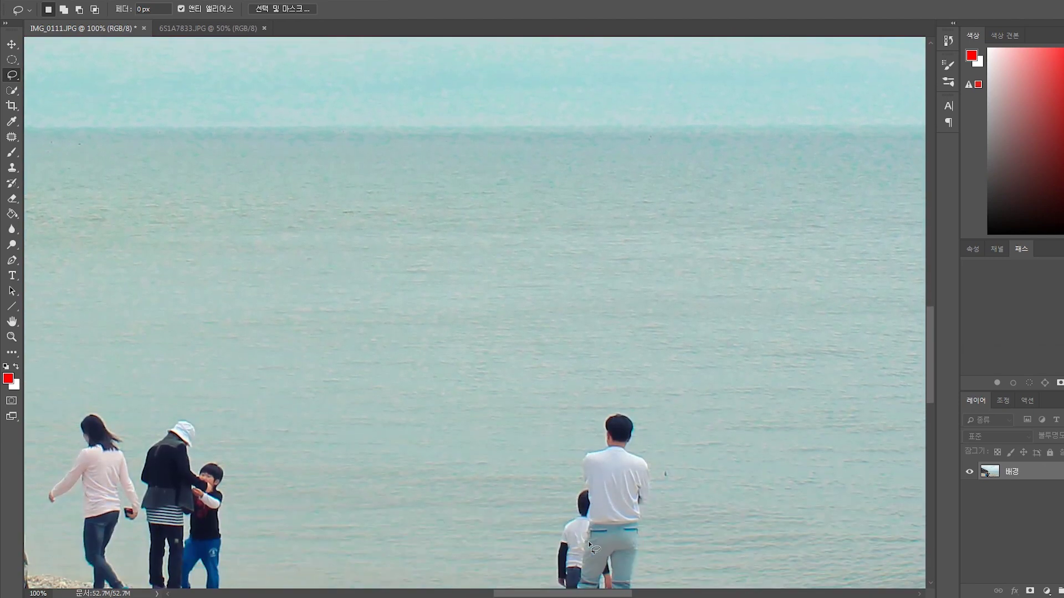
{"action": "scroll", "coordinate": [592, 548], "scroll_direction": "down", "scroll_amount": 6}
{"action": "scroll", "coordinate": [603, 457], "scroll_direction": "right", "scroll_amount": 3}
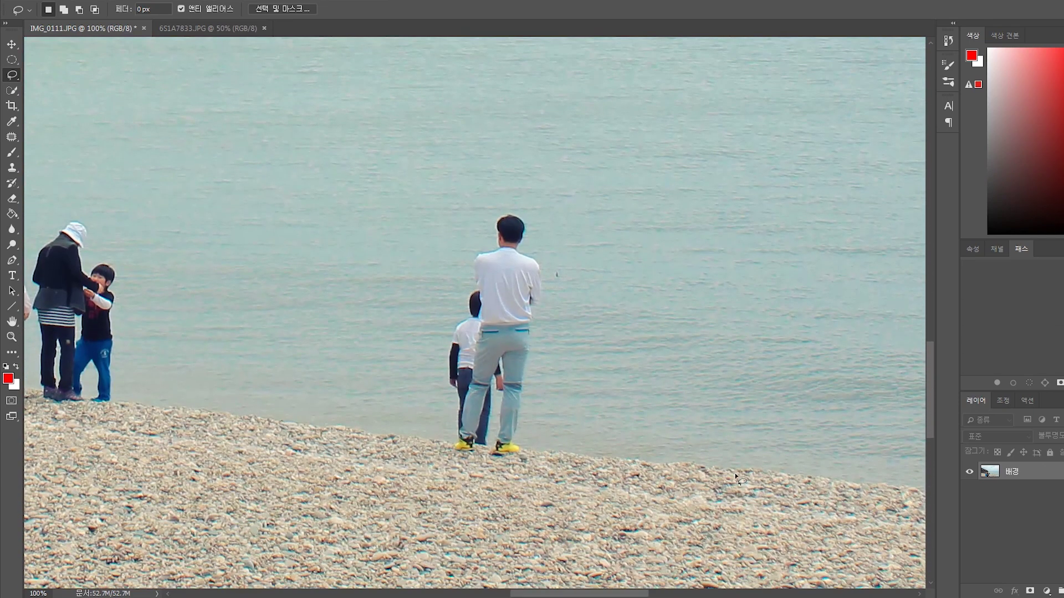
{"action": "scroll", "coordinate": [737, 478], "scroll_direction": "up", "scroll_amount": 1}
{"action": "left_click_drag", "start_coordinate": [599, 596], "coordinate": [608, 595]}
{"action": "scroll", "coordinate": [616, 487], "scroll_direction": "down", "scroll_amount": 1}
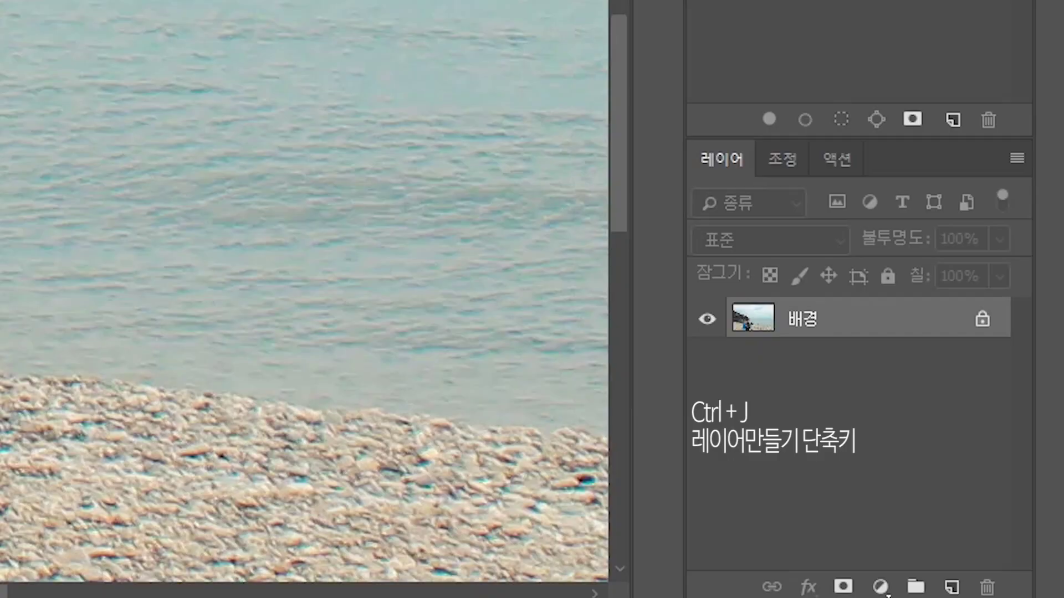
{"action": "key", "text": "ctrl+j"}
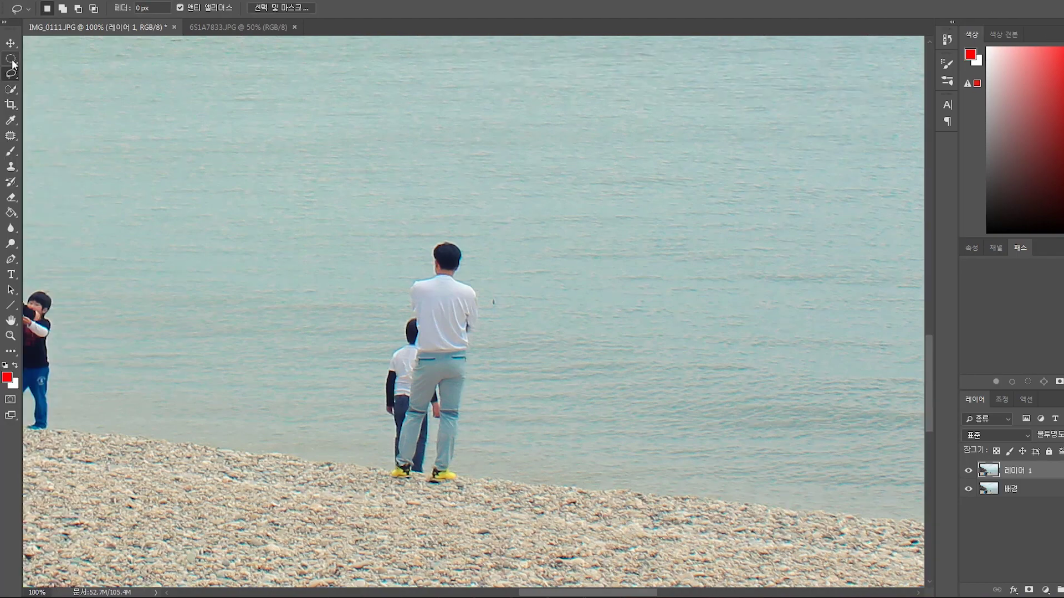
{"action": "left_click", "coordinate": [11, 60]}
{"action": "left_click", "coordinate": [73, 61]}
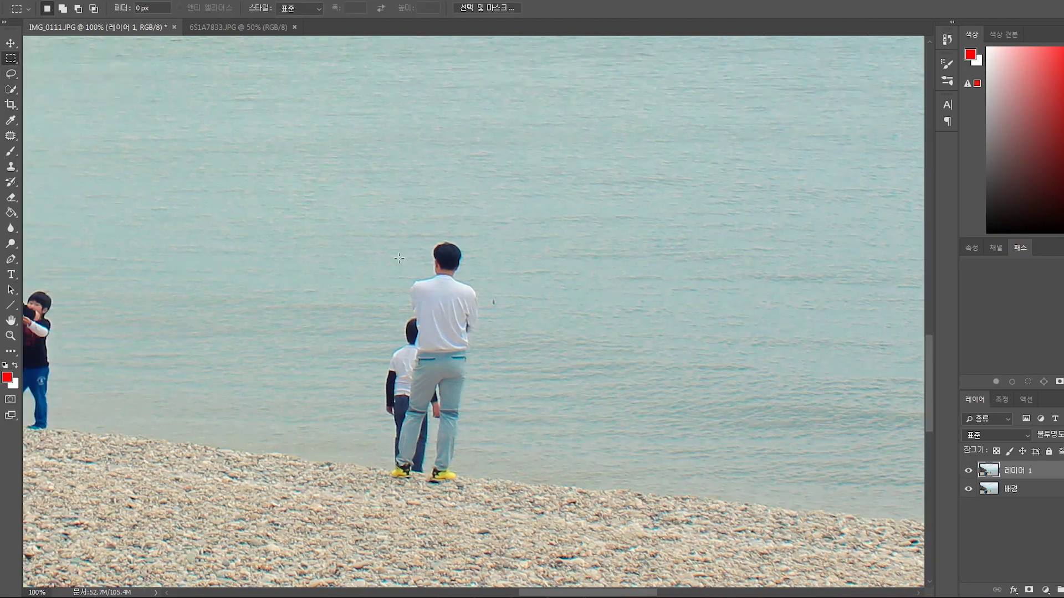
{"action": "left_click_drag", "start_coordinate": [352, 217], "coordinate": [500, 505]}
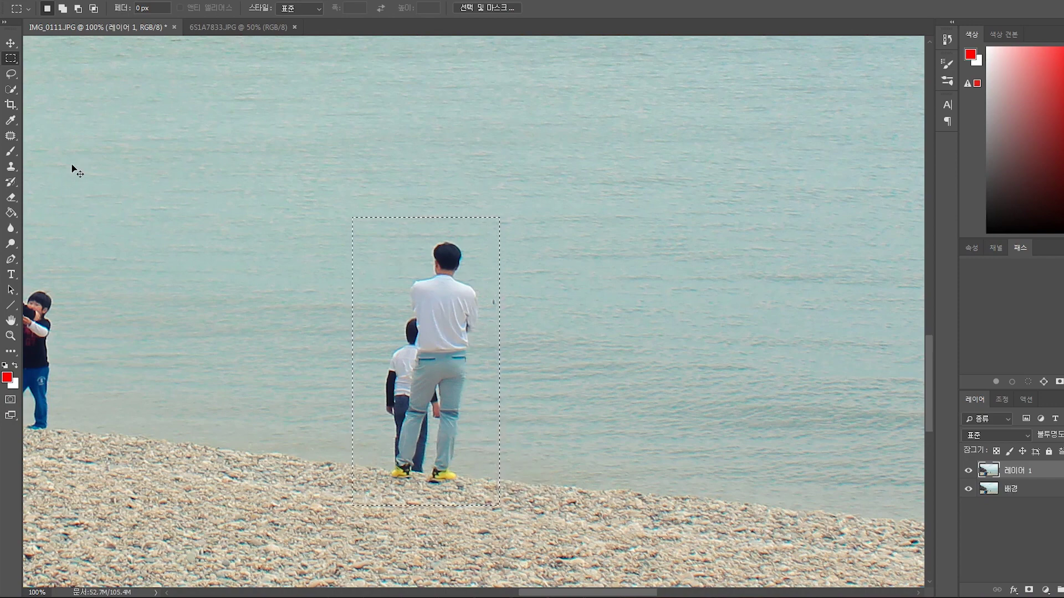
{"action": "key", "text": "ctrl+d"}
- Draw a loose lasso selection around the man in white and the child beside him at the water's edge
{"action": "left_click", "coordinate": [11, 74]}
{"action": "left_click", "coordinate": [46, 74]}
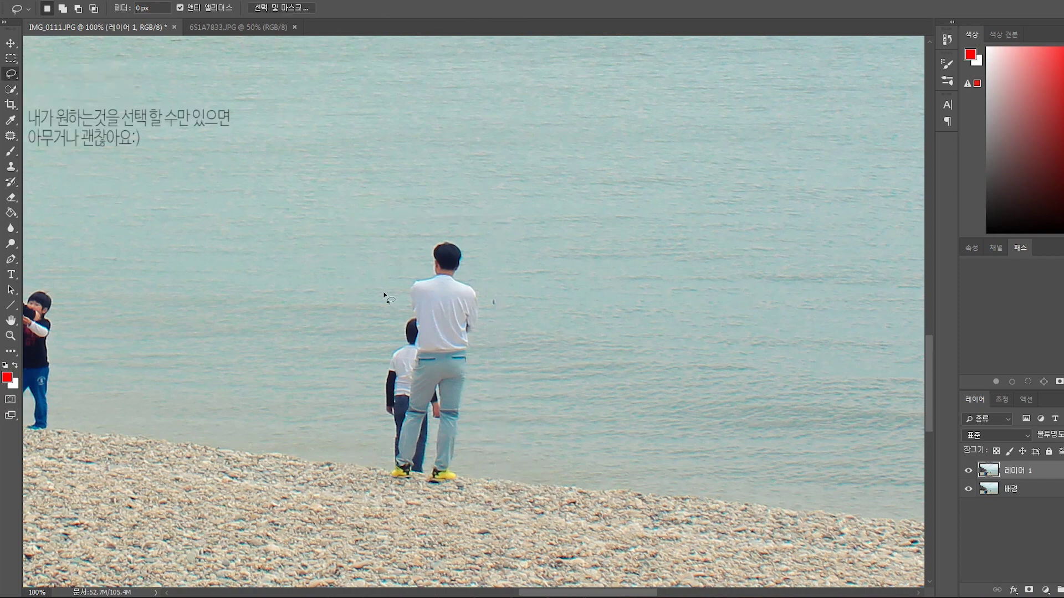
{"action": "mouse_move", "coordinate": [394, 308]}
{"action": "left_mouse_down"}
{"action": "mouse_move", "coordinate": [425, 232]}
{"action": "mouse_move", "coordinate": [484, 242]}
{"action": "mouse_move", "coordinate": [515, 337]}
{"action": "left_mouse_up"}
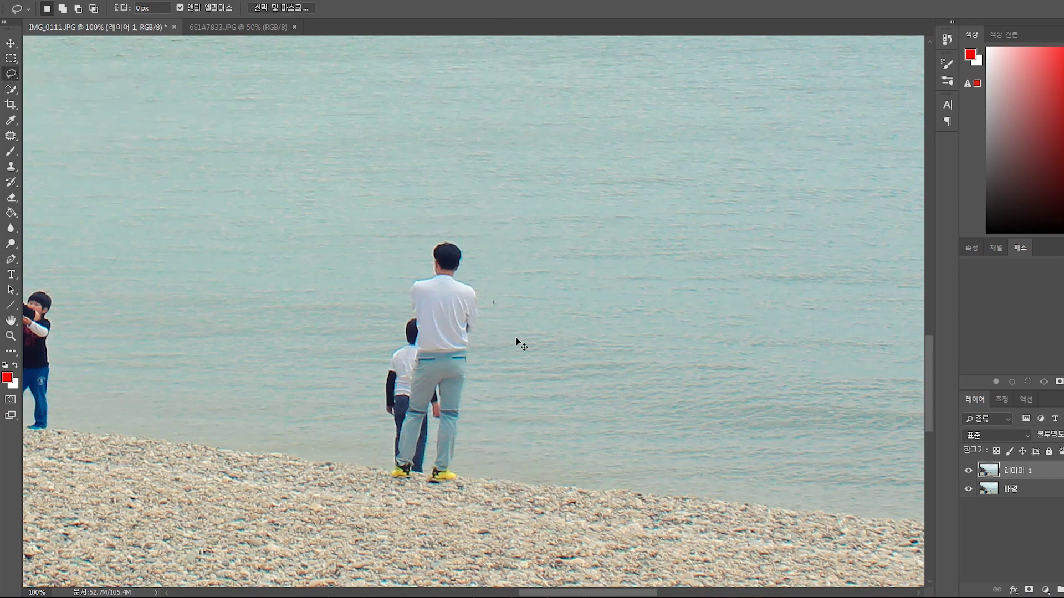
{"action": "key", "text": "ctrl+plus"}
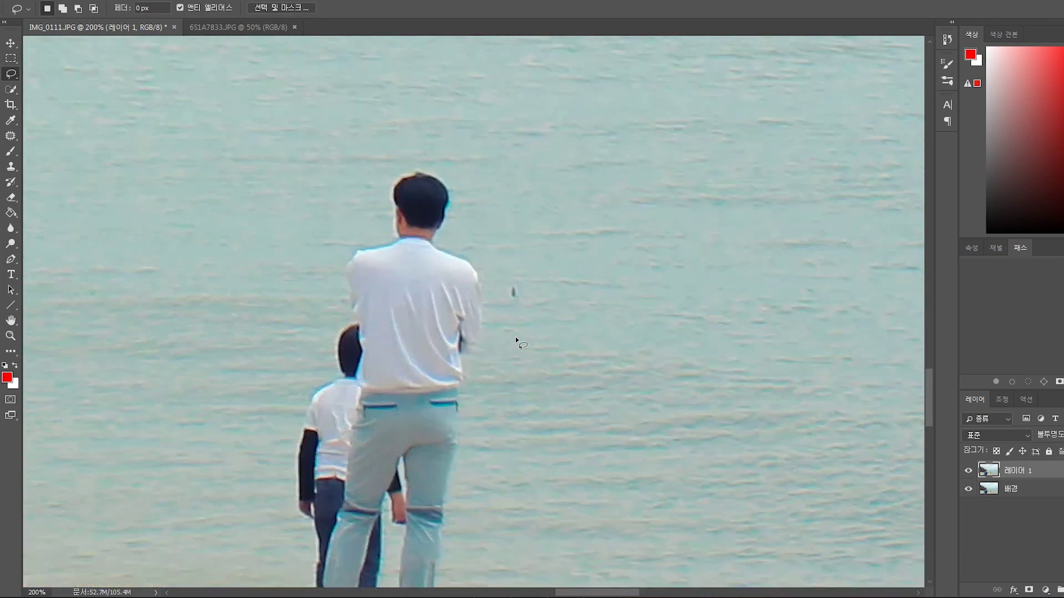
{"action": "key", "text": "ctrl+minus"}
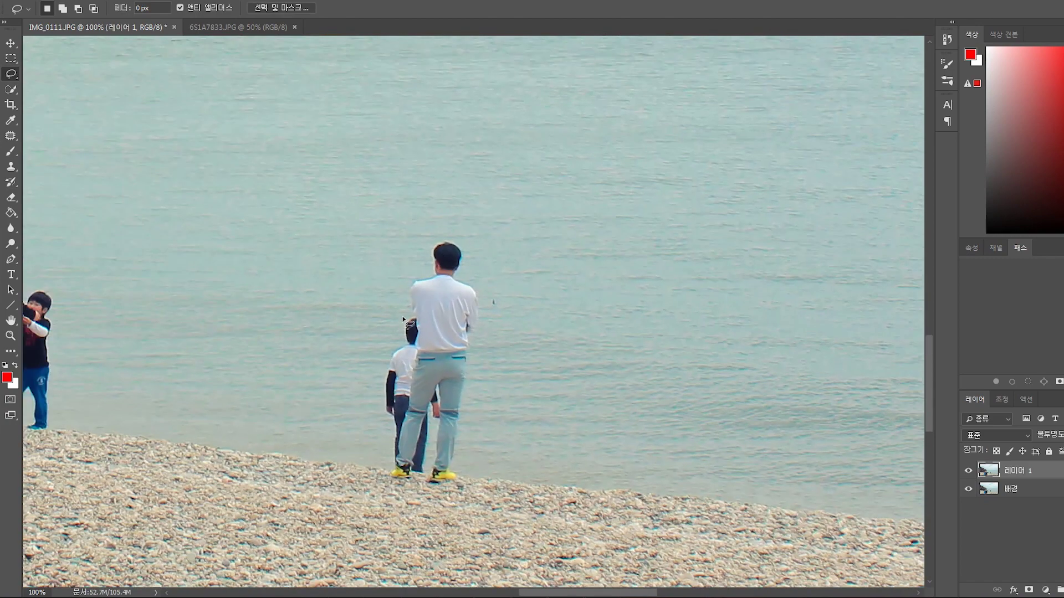
{"action": "mouse_move", "coordinate": [404, 315]}
{"action": "left_mouse_down"}
{"action": "mouse_move", "coordinate": [435, 244]}
{"action": "mouse_move", "coordinate": [459, 240]}
{"action": "mouse_move", "coordinate": [469, 276]}
{"action": "left_mouse_up"}
{"action": "mouse_move", "coordinate": [482, 323]}
{"action": "left_mouse_down"}
{"action": "mouse_move", "coordinate": [462, 477]}
{"action": "mouse_move", "coordinate": [384, 470]}
{"action": "mouse_move", "coordinate": [383, 359]}
{"action": "mouse_move", "coordinate": [406, 306]}
{"action": "left_mouse_up"}
- Add the group of three people near the soldier to the existing lasso selection
{"action": "left_click_drag", "start_coordinate": [585, 593], "coordinate": [543, 593]}
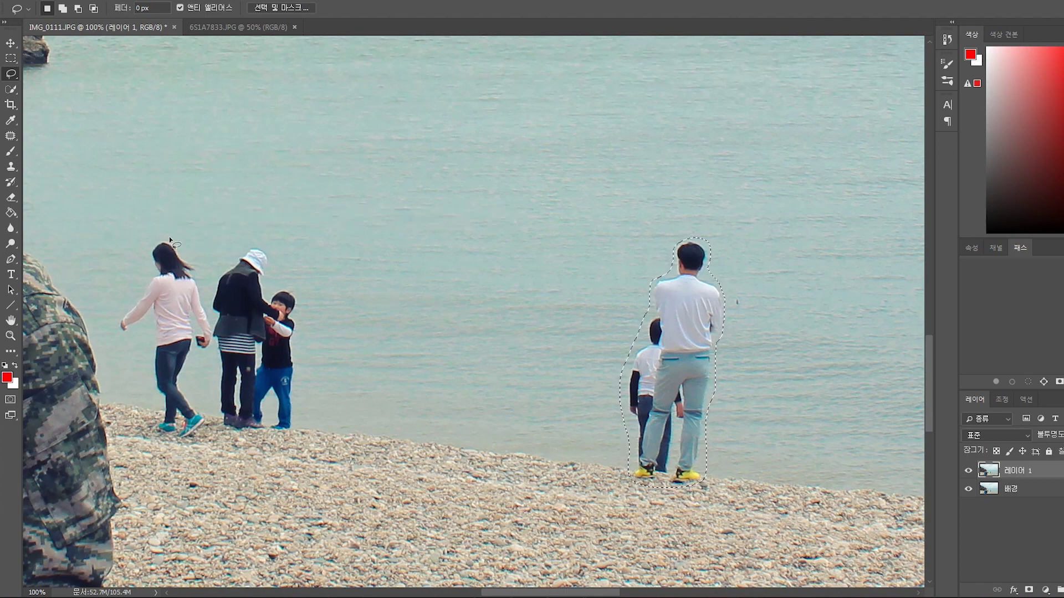
{"action": "key", "text": "shift"}
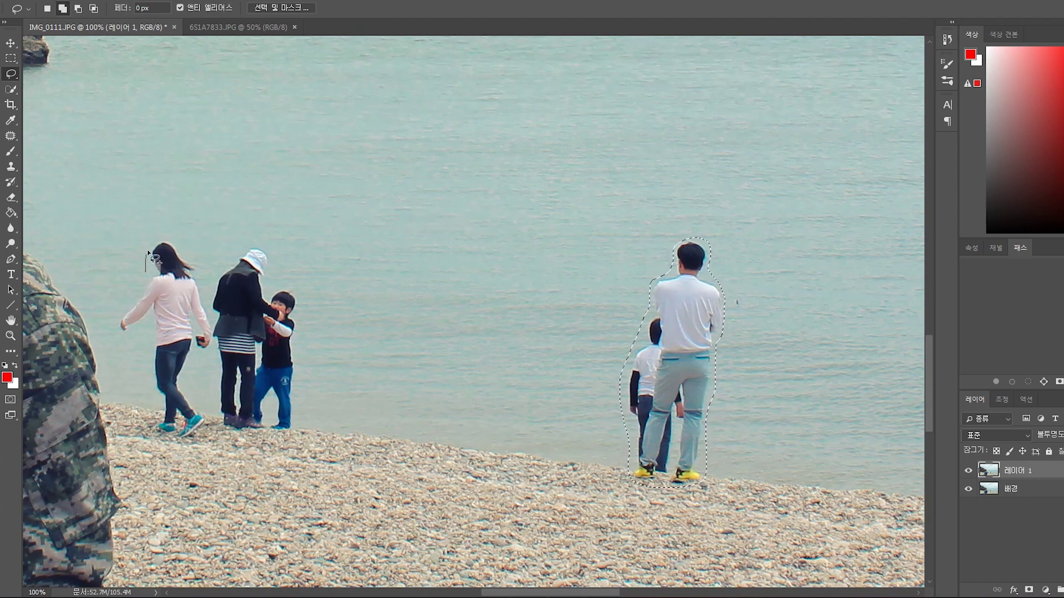
{"action": "mouse_move", "coordinate": [166, 241]}
{"action": "left_mouse_down"}
{"action": "mouse_move", "coordinate": [210, 259]}
{"action": "mouse_move", "coordinate": [265, 247]}
{"action": "mouse_move", "coordinate": [303, 314]}
{"action": "mouse_move", "coordinate": [292, 412]}
{"action": "mouse_move", "coordinate": [210, 438]}
{"action": "mouse_move", "coordinate": [150, 419]}
{"action": "mouse_move", "coordinate": [133, 291]}
{"action": "mouse_move", "coordinate": [145, 261]}
{"action": "left_mouse_up"}
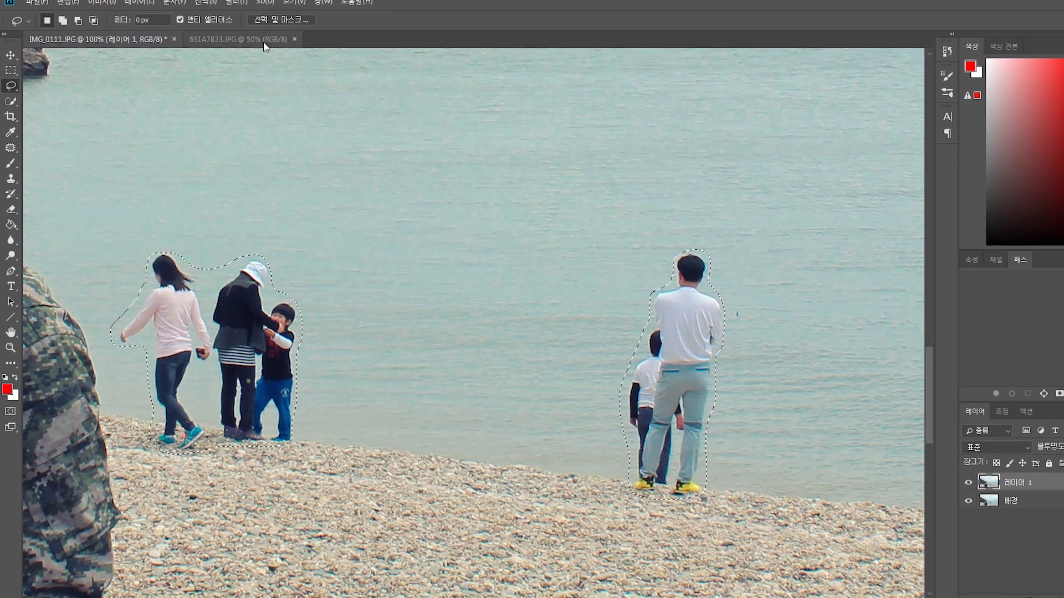
- Fill the selected areas using Content-Aware with colour adaptation, normal blending mode and 100% opacity
{"action": "left_click", "coordinate": [68, 7]}
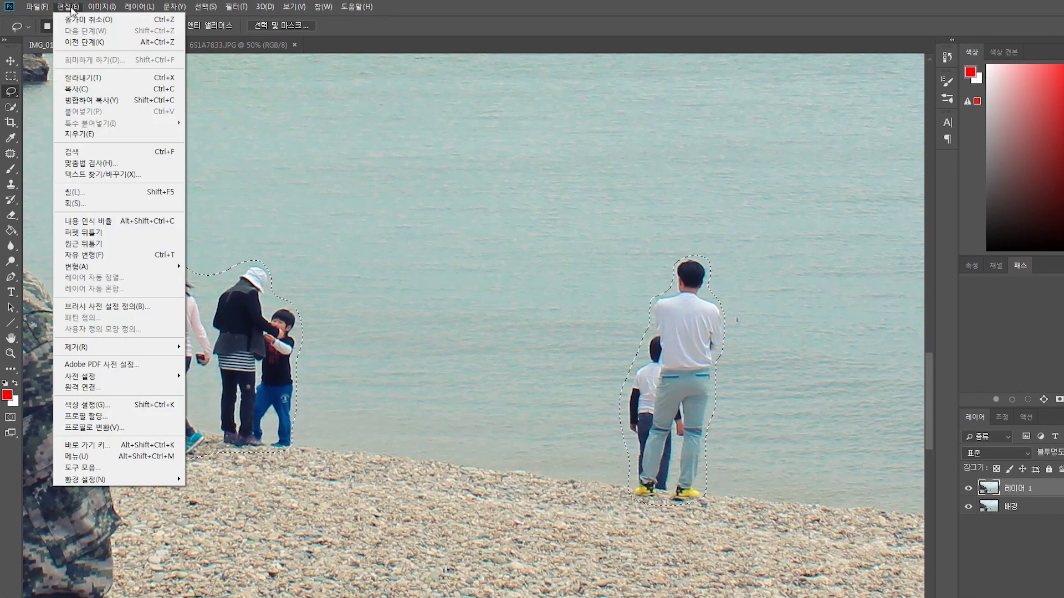
{"action": "left_click", "coordinate": [97, 196]}
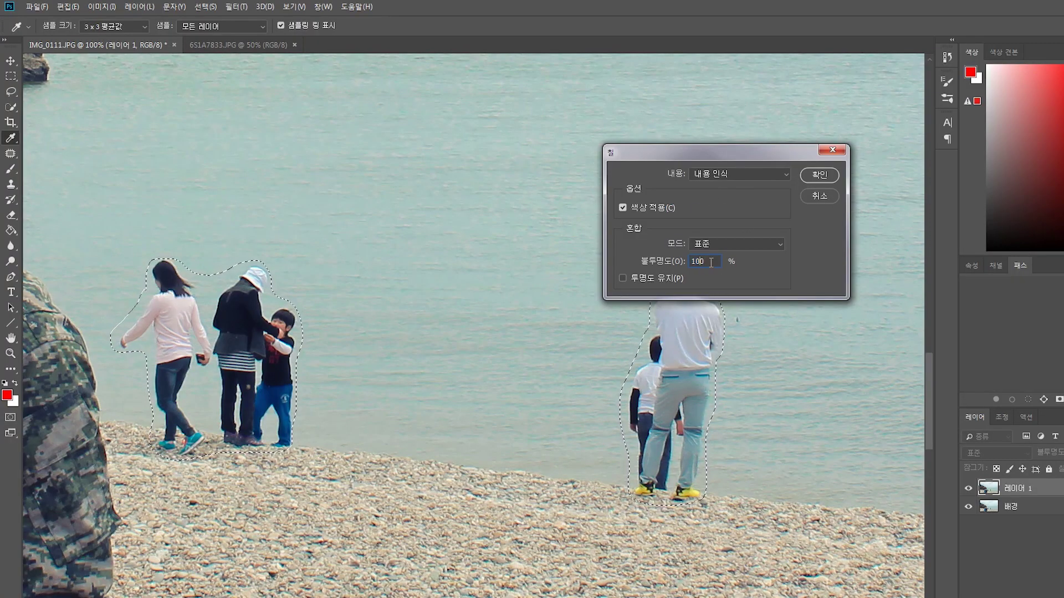
{"action": "left_click", "coordinate": [820, 175]}
{"action": "key", "text": "l"}
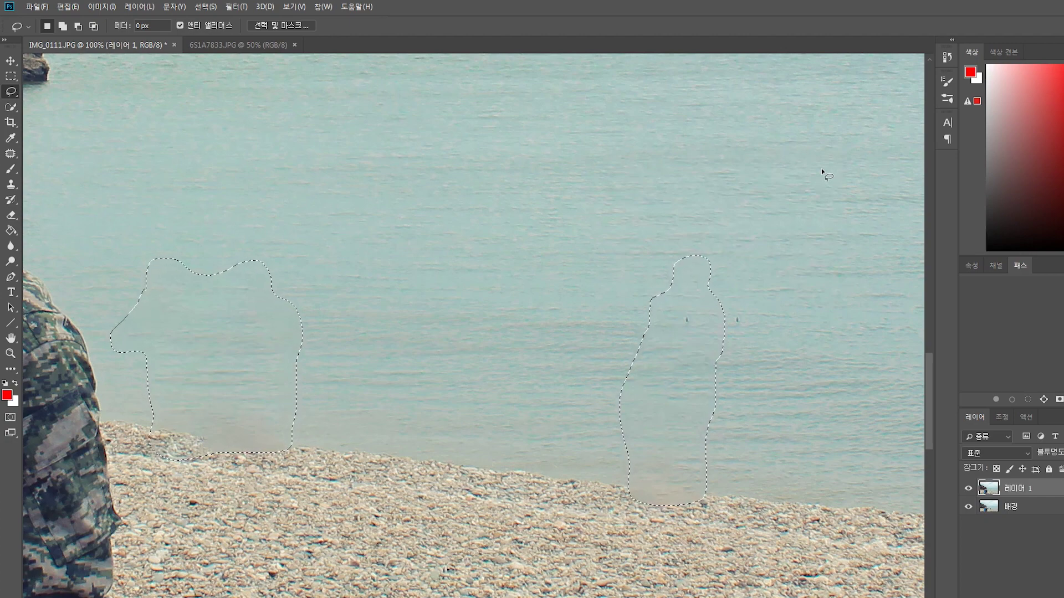
- Check the filled areas along the shoreline and clear the selection
{"action": "scroll", "coordinate": [808, 430], "scroll_direction": "down", "scroll_amount": 3}
{"action": "key", "text": "ctrl+plus"}
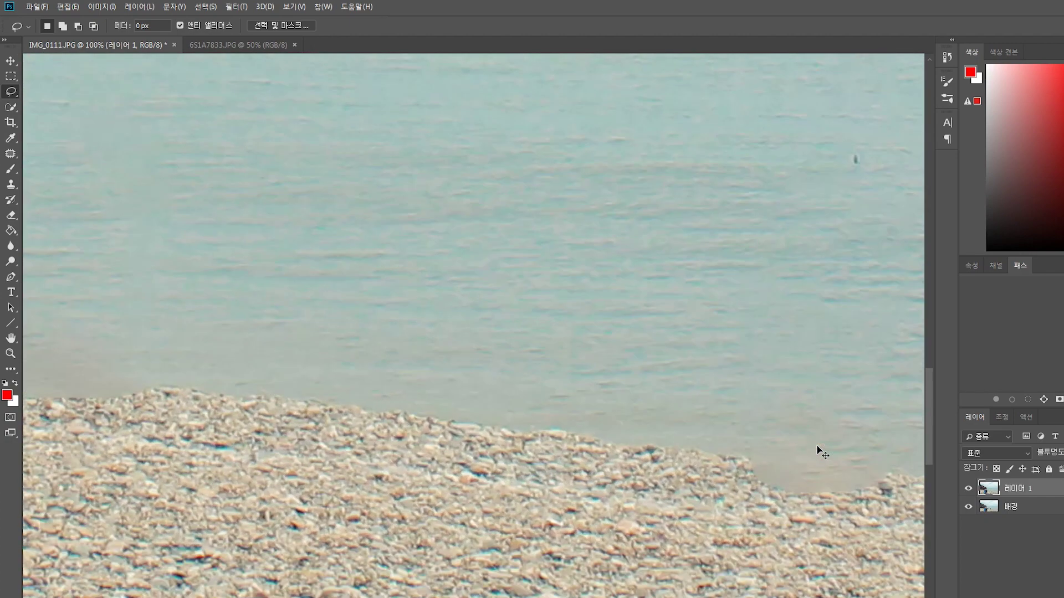
{"action": "scroll", "coordinate": [819, 450], "scroll_direction": "down", "scroll_amount": 1}
{"action": "scroll", "coordinate": [474, 326], "scroll_direction": "right", "scroll_amount": 7}
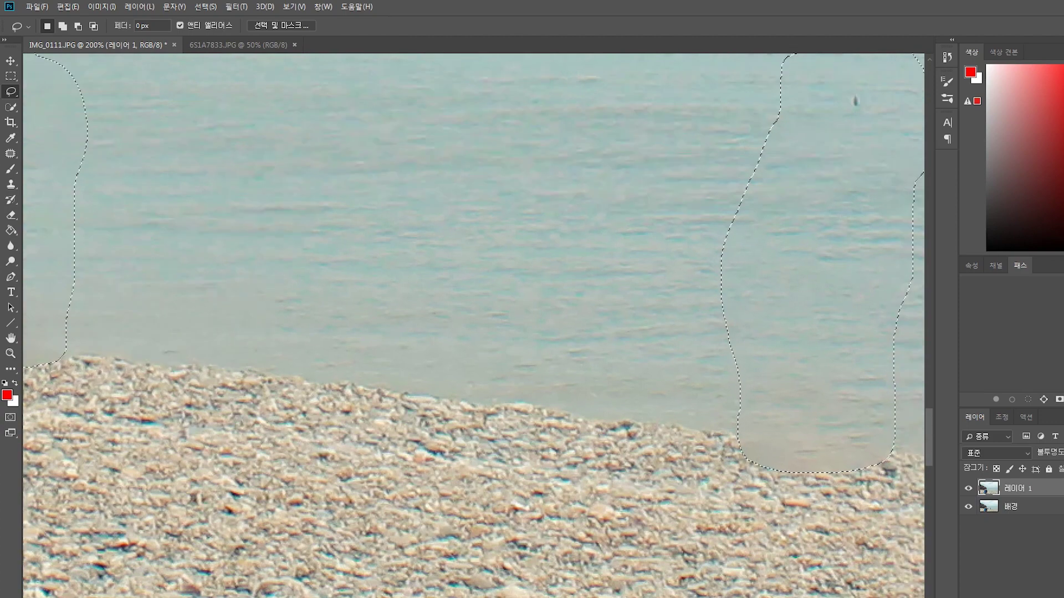
{"action": "scroll", "coordinate": [474, 326], "scroll_direction": "left", "scroll_amount": 15}
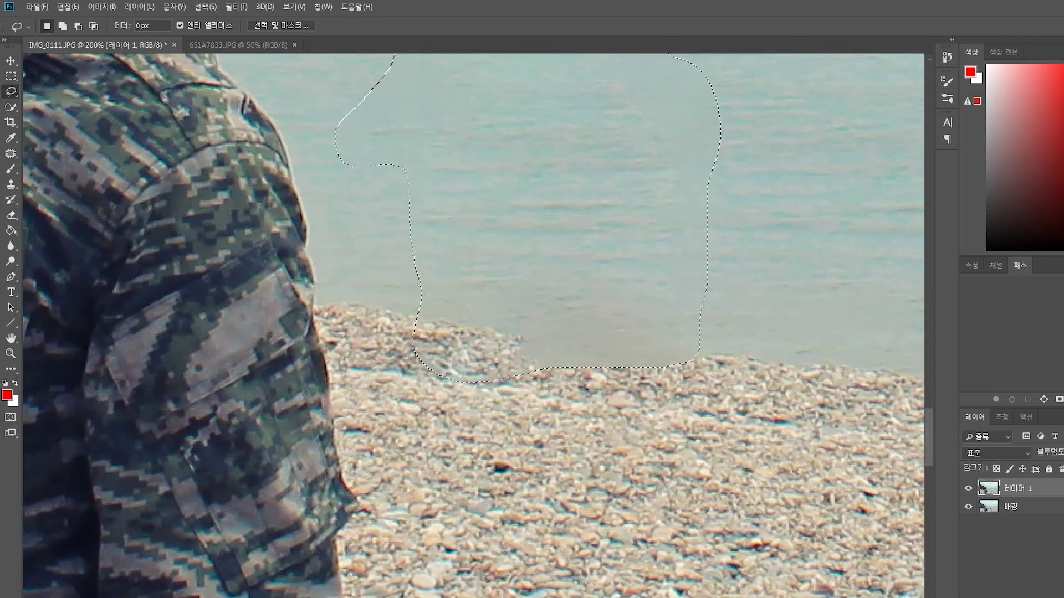
{"action": "scroll", "coordinate": [473, 325], "scroll_direction": "right", "scroll_amount": 10}
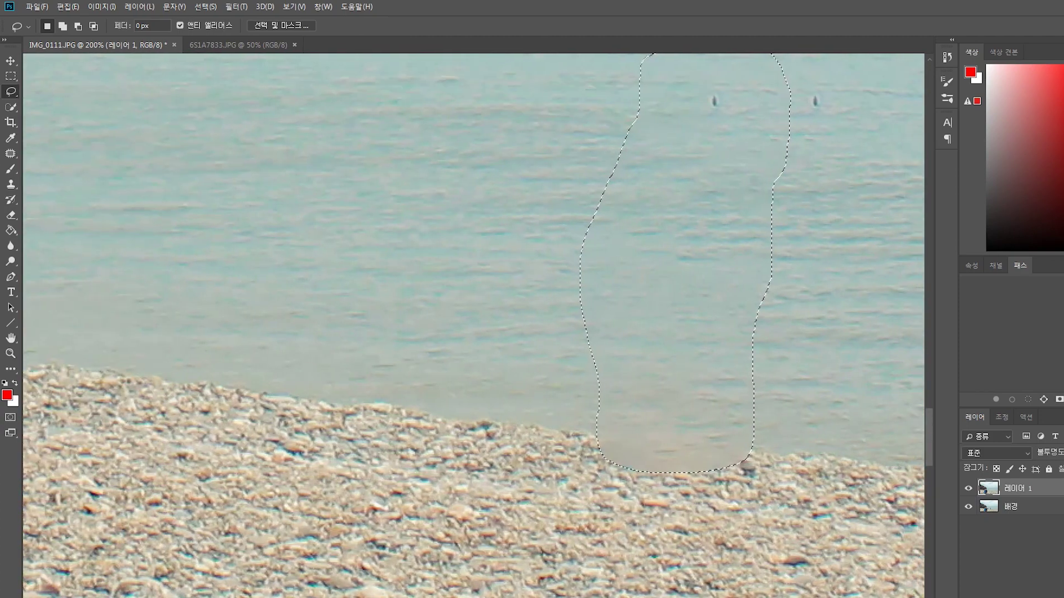
{"action": "key", "text": "ctrl+minus"}
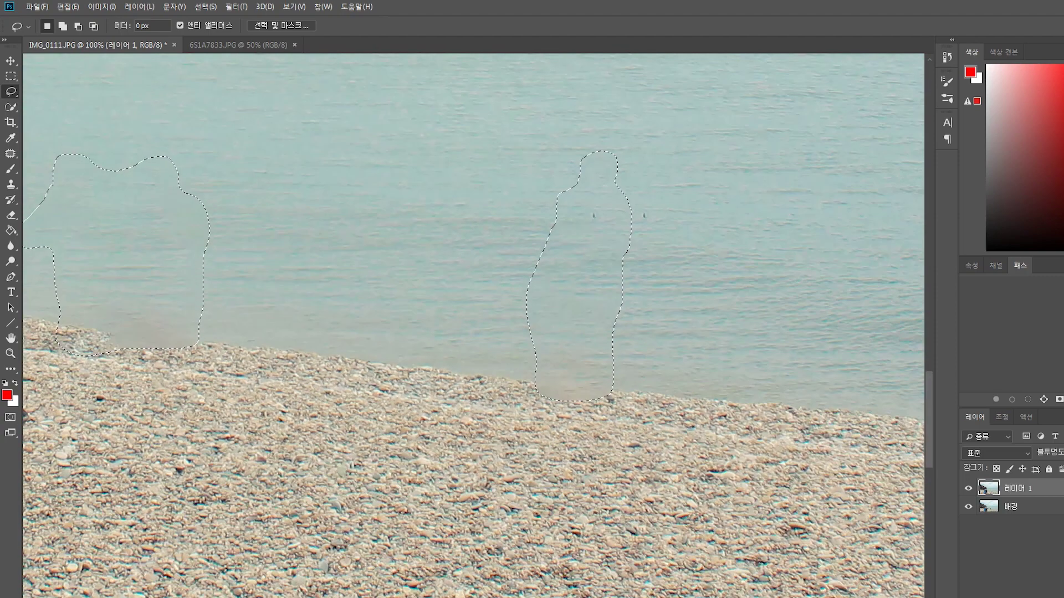
{"action": "key", "text": "ctrl+d"}
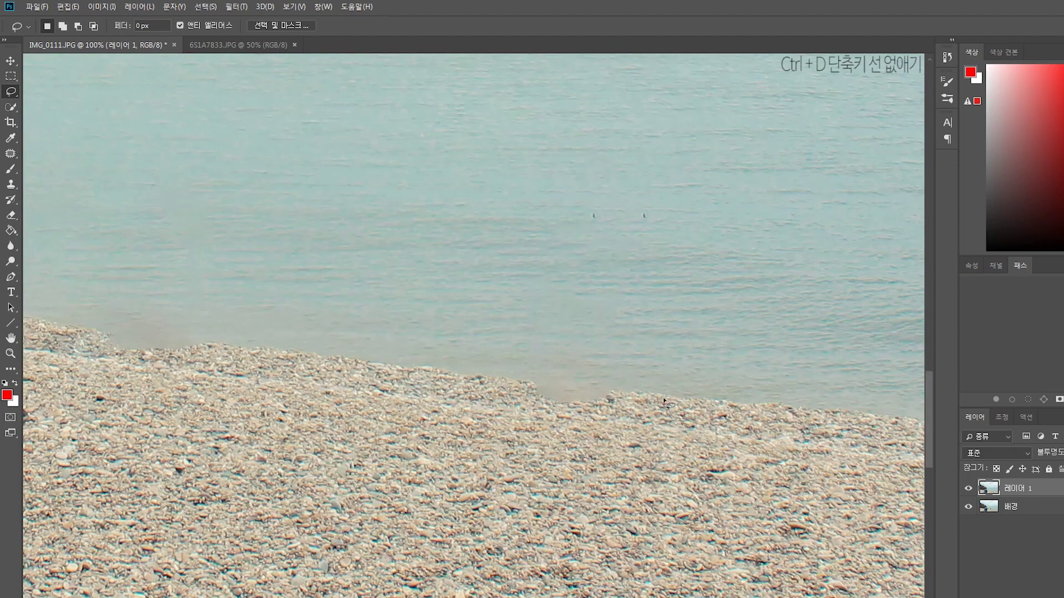
- Set up the Clone Stamp tool with a soft round brush of 124 px
{"action": "scroll", "coordinate": [699, 425], "scroll_direction": "up", "scroll_amount": 2}
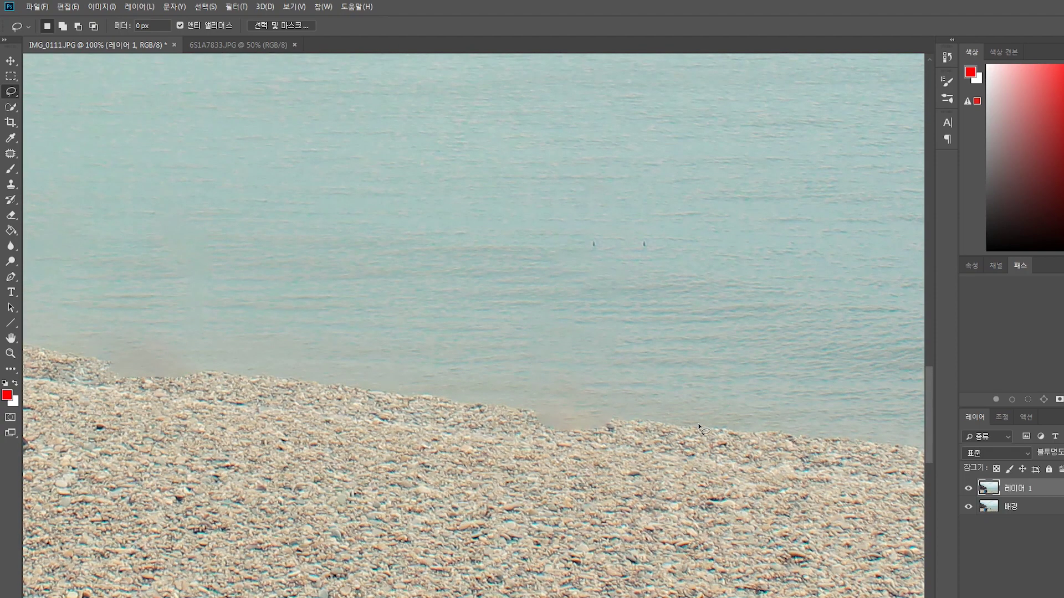
{"action": "left_click", "coordinate": [11, 184]}
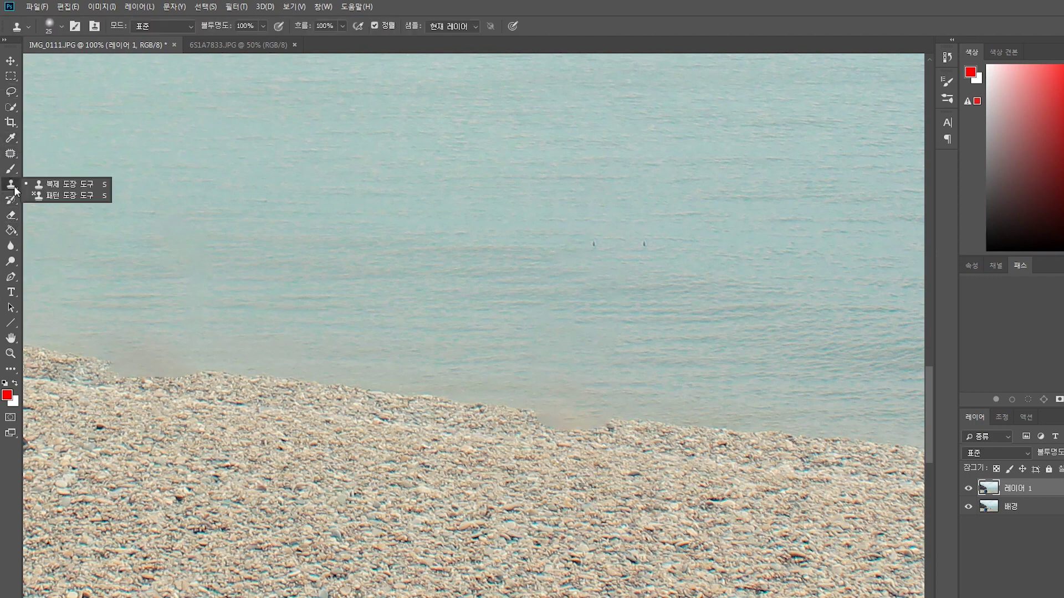
{"action": "left_click", "coordinate": [55, 184]}
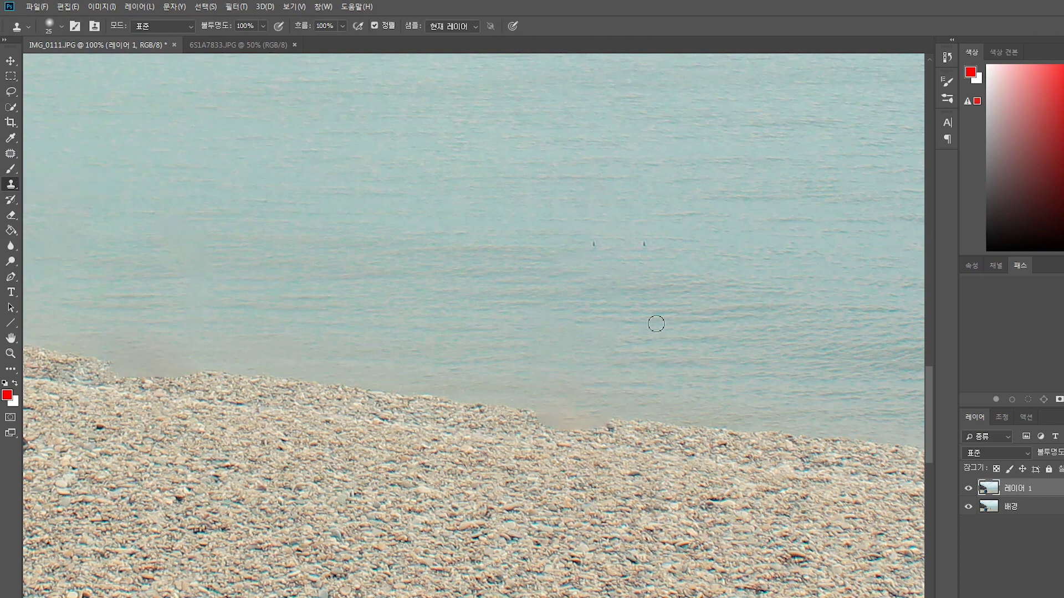
{"action": "left_click", "coordinate": [60, 26]}
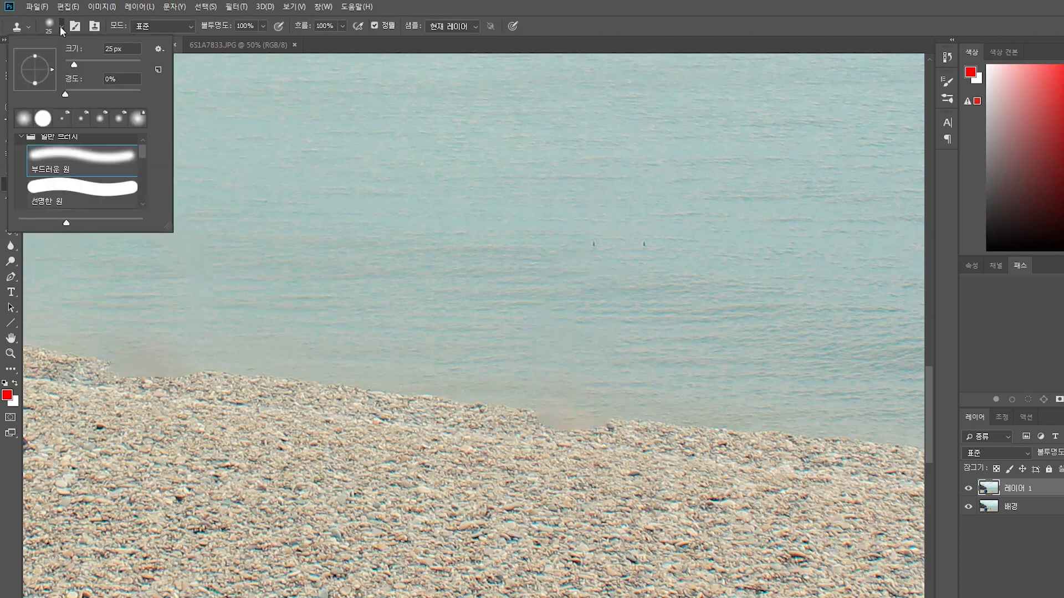
{"action": "left_click_drag", "start_coordinate": [75, 62], "coordinate": [80, 64]}
{"action": "left_click_drag", "start_coordinate": [112, 68], "coordinate": [113, 67]}
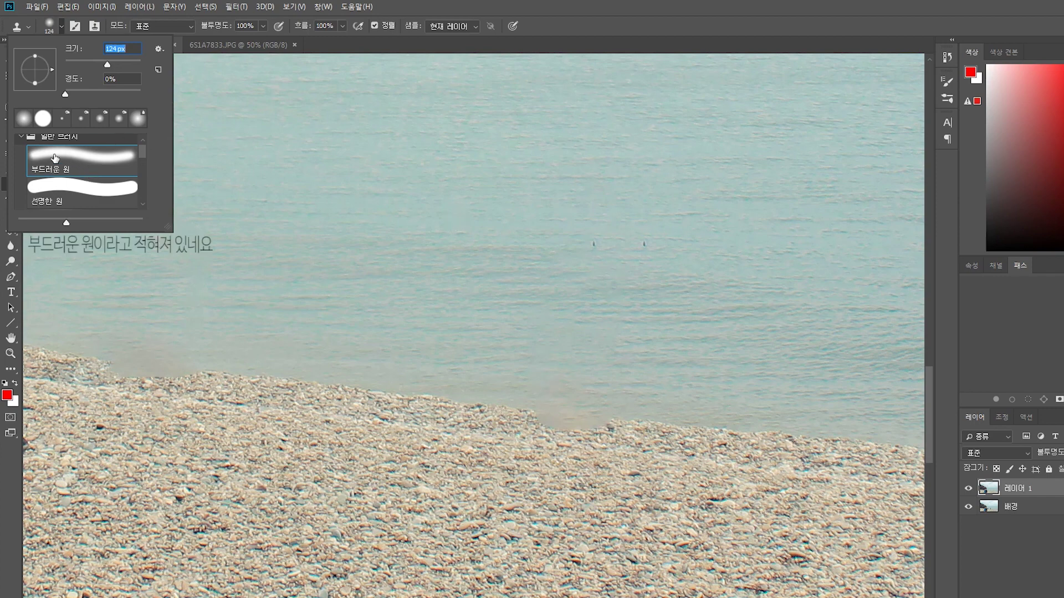
{"action": "left_click", "coordinate": [24, 119]}
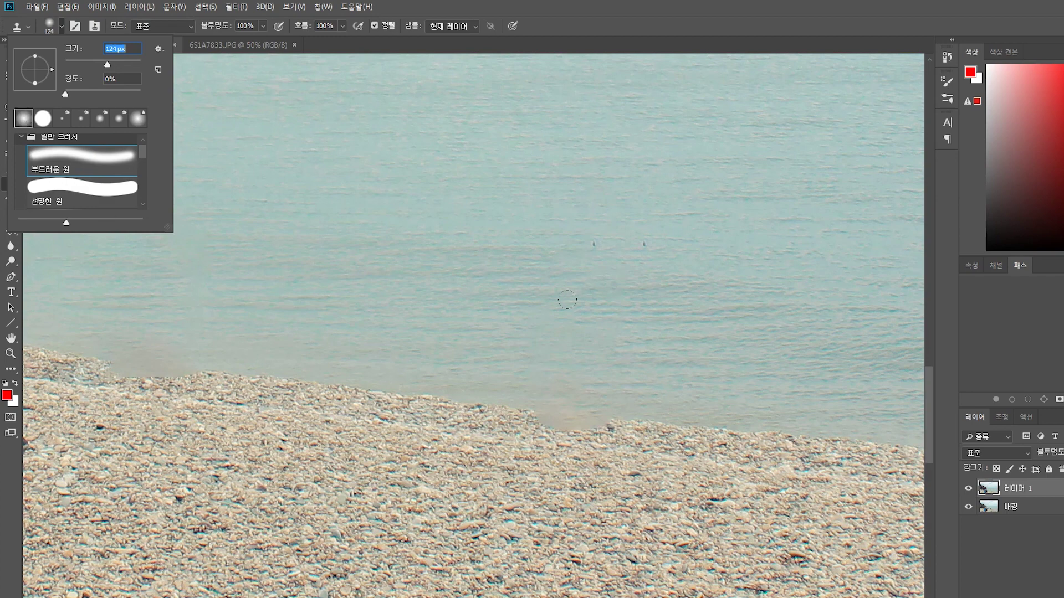
{"action": "left_click", "coordinate": [485, 2]}
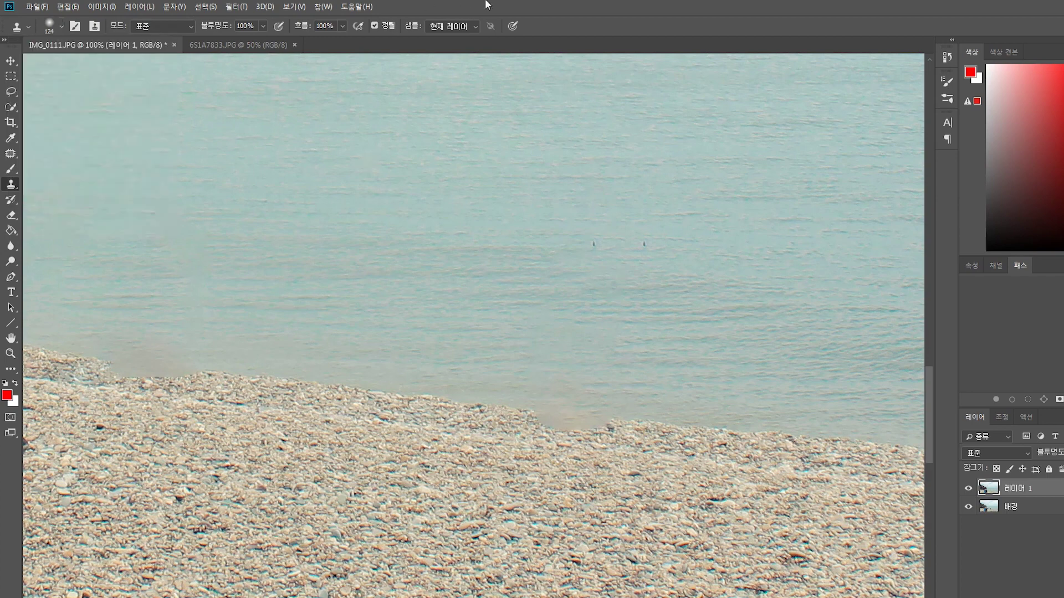
- Sample the pebble edge beside the notch where the man stood and clone it over the gap in the shoreline
{"action": "key", "text": "ctrl+plus"}
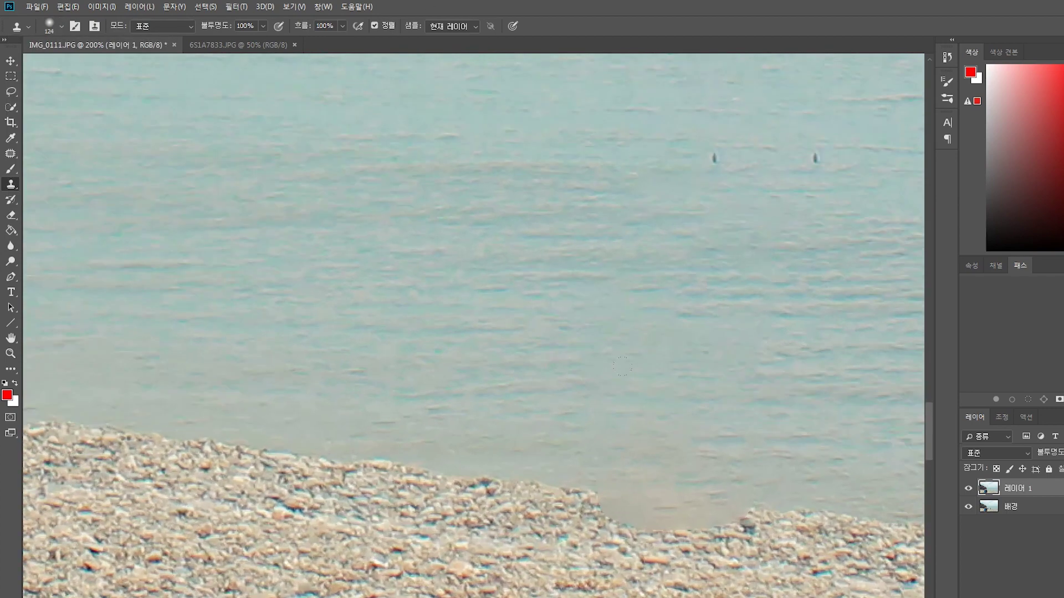
{"action": "scroll", "coordinate": [671, 416], "scroll_direction": "down", "scroll_amount": 2}
{"action": "scroll", "coordinate": [671, 415], "scroll_direction": "right", "scroll_amount": 4}
{"action": "scroll", "coordinate": [341, 372], "scroll_direction": "right", "scroll_amount": 2}
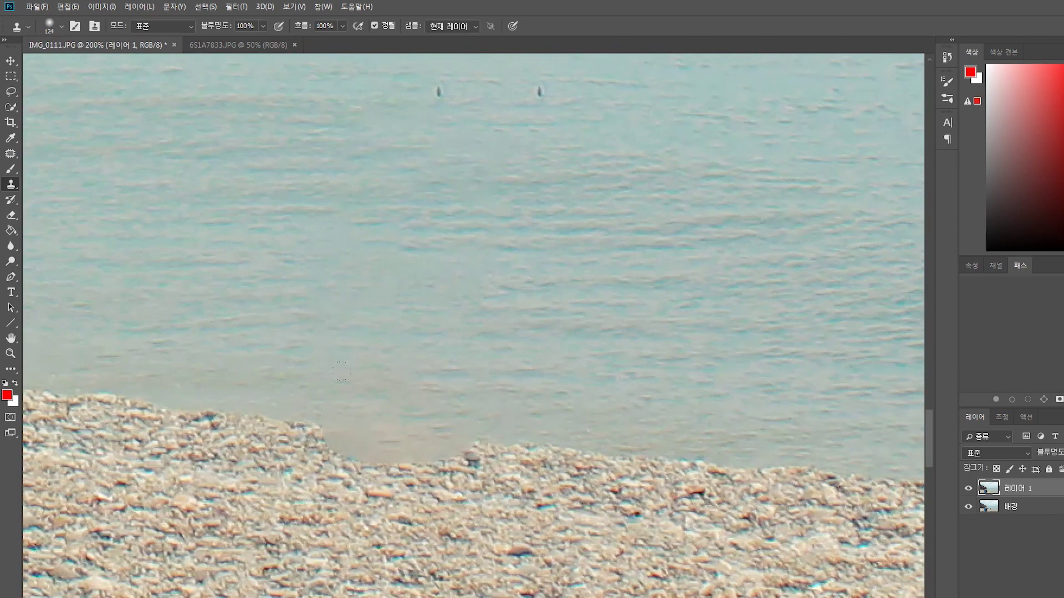
{"action": "scroll", "coordinate": [477, 347], "scroll_direction": "down", "scroll_amount": 2}
{"action": "scroll", "coordinate": [477, 347], "scroll_direction": "left", "scroll_amount": 5}
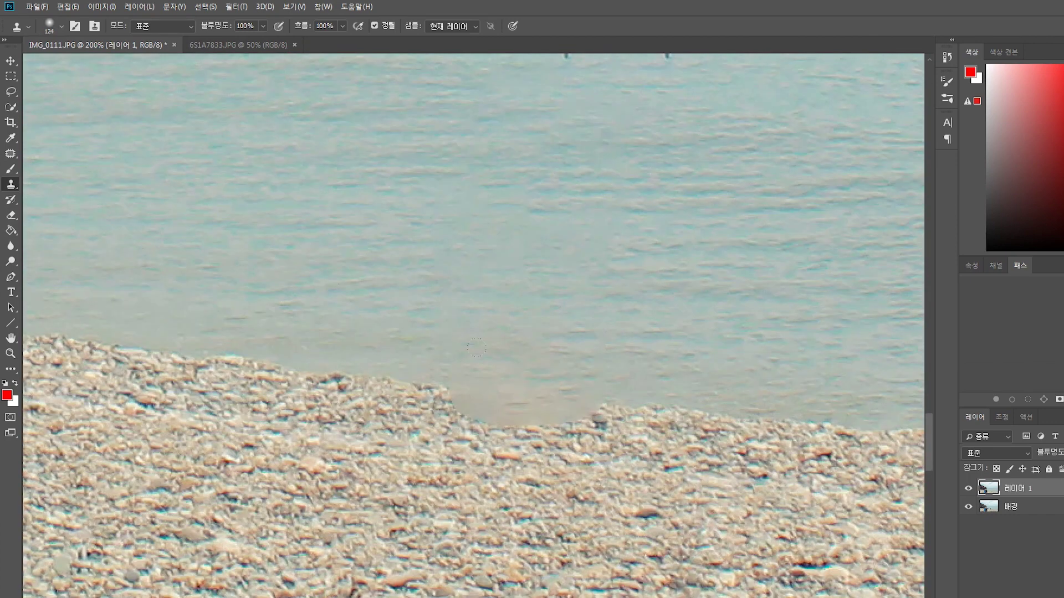
{"action": "key", "text": "alt"}
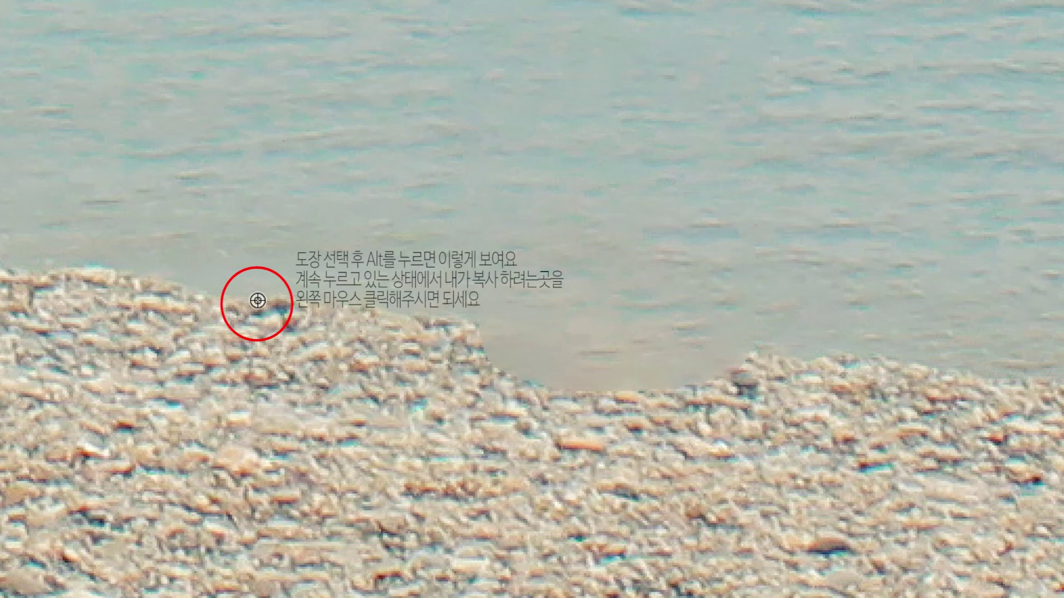
{"action": "left_click", "coordinate": [264, 297], "text": "alt"}
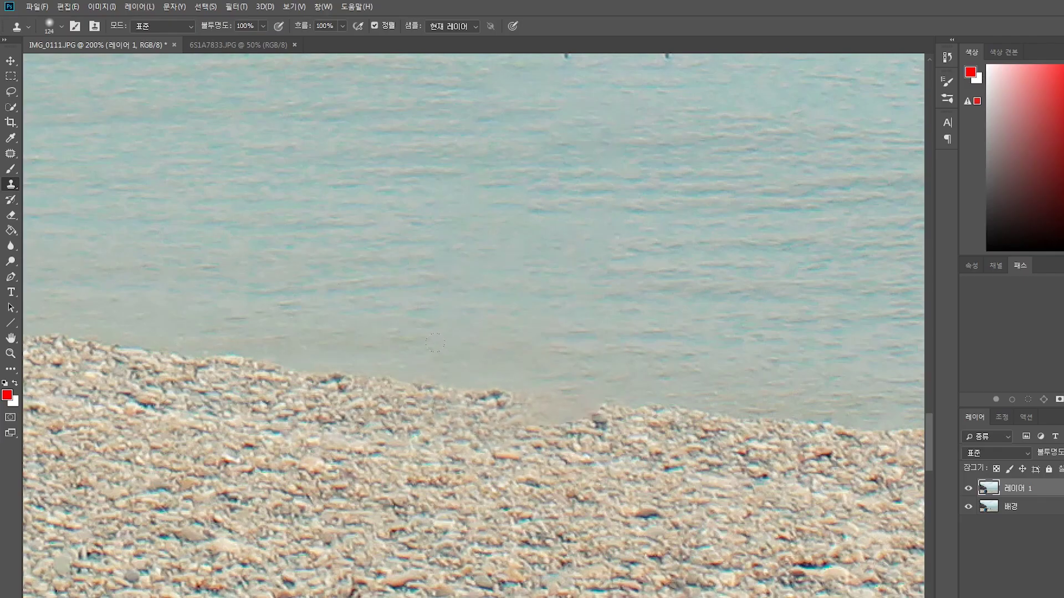
- Hide and show the duplicate layer repeatedly to compare the retouched shoreline with the original photo
{"action": "left_click", "coordinate": [968, 489]}
{"action": "left_click", "coordinate": [968, 489]}
{"action": "left_click", "coordinate": [968, 489]}
{"action": "left_click", "coordinate": [968, 489]}
{"action": "left_click", "coordinate": [968, 489]}
{"action": "left_click", "coordinate": [968, 489]}
- Clone over the rest of the notch in the pebble shoreline and undo the stray stroke
{"action": "left_click_drag", "start_coordinate": [615, 363], "coordinate": [509, 353]}
{"action": "key", "text": "ctrl+z"}
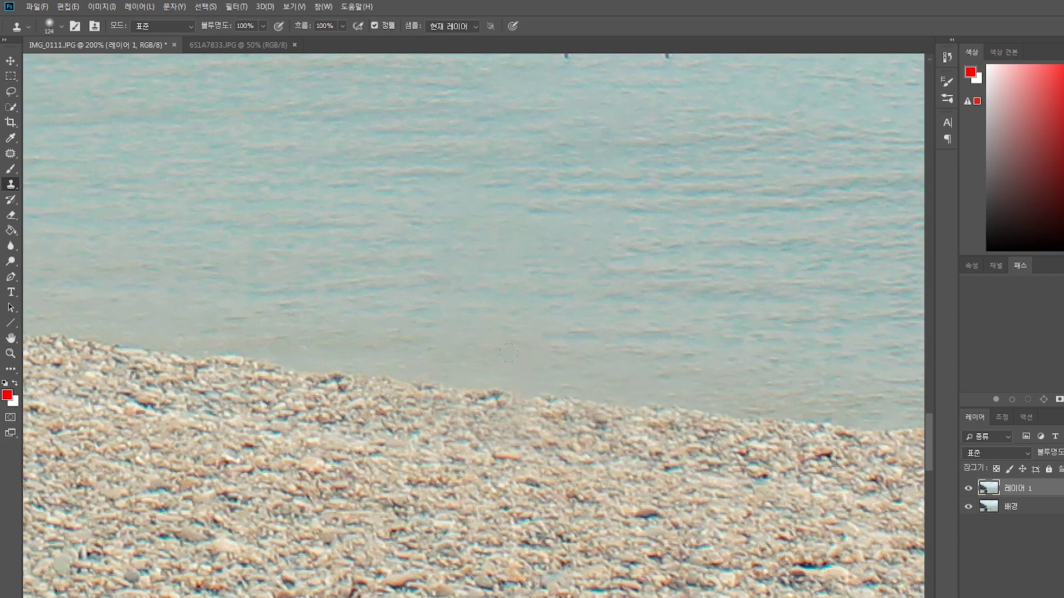
{"action": "key", "text": "ctrl+minus"}
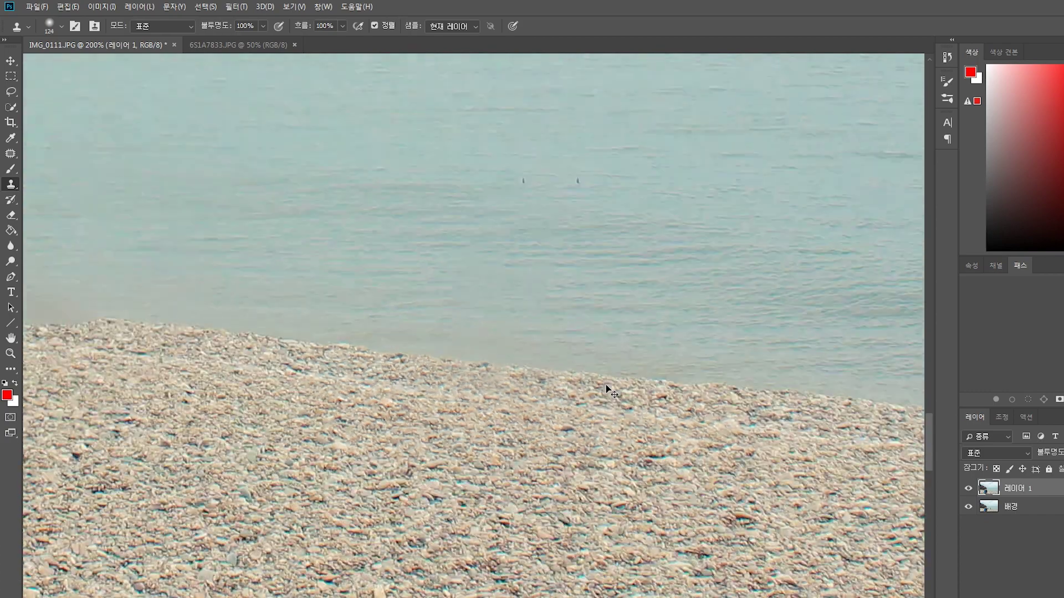
- Sample clean water beside the small dark speck on the sea and clone it away with a smaller brush
{"action": "key", "text": "ctrl+minus"}
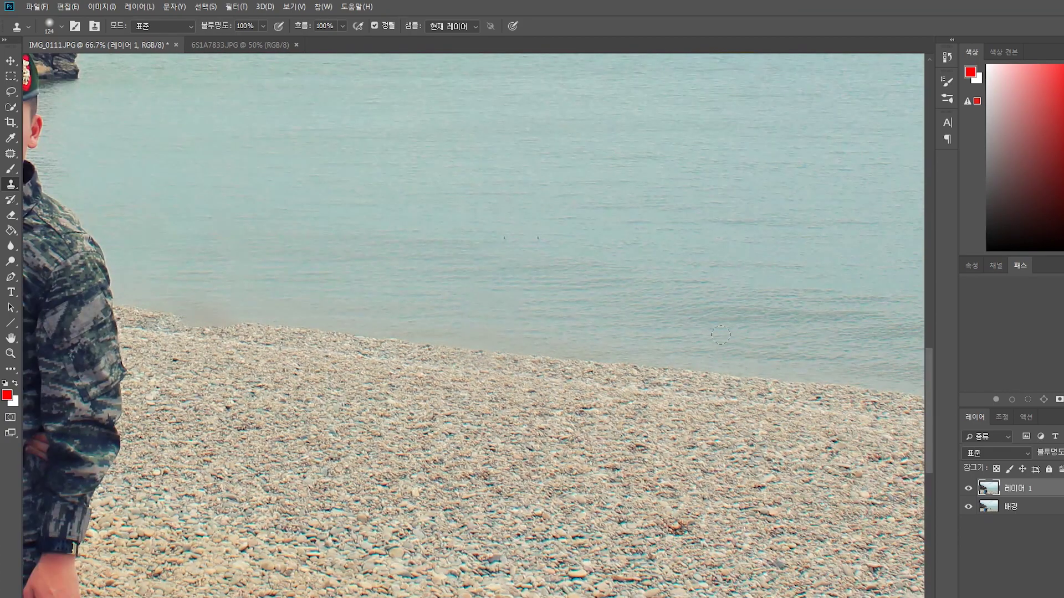
{"action": "key", "text": "ctrl+plus"}
{"action": "key", "text": "ctrl+plus"}
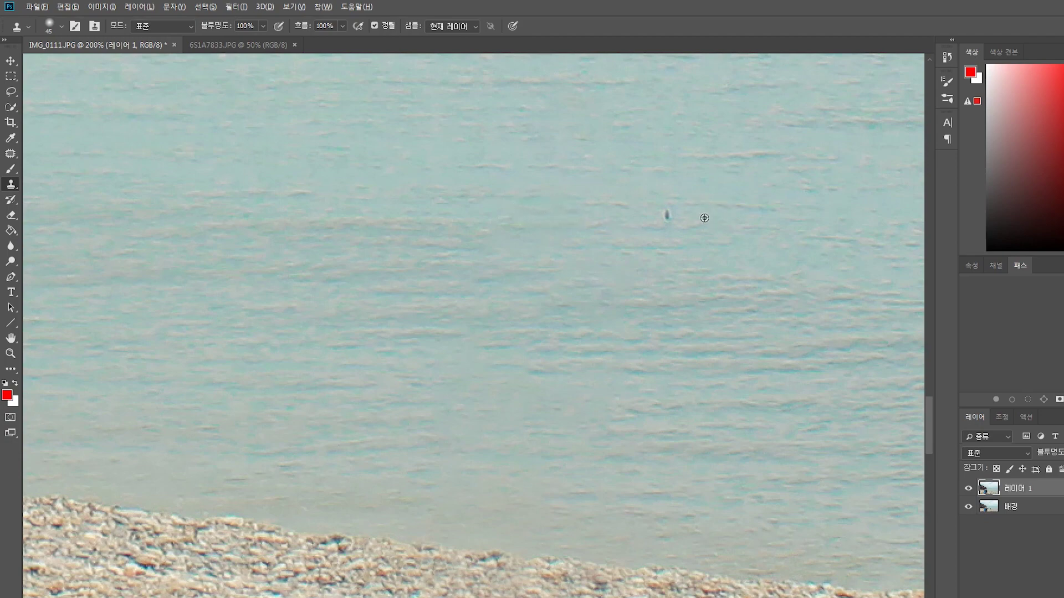
{"action": "key", "text": "ctrl+minus"}
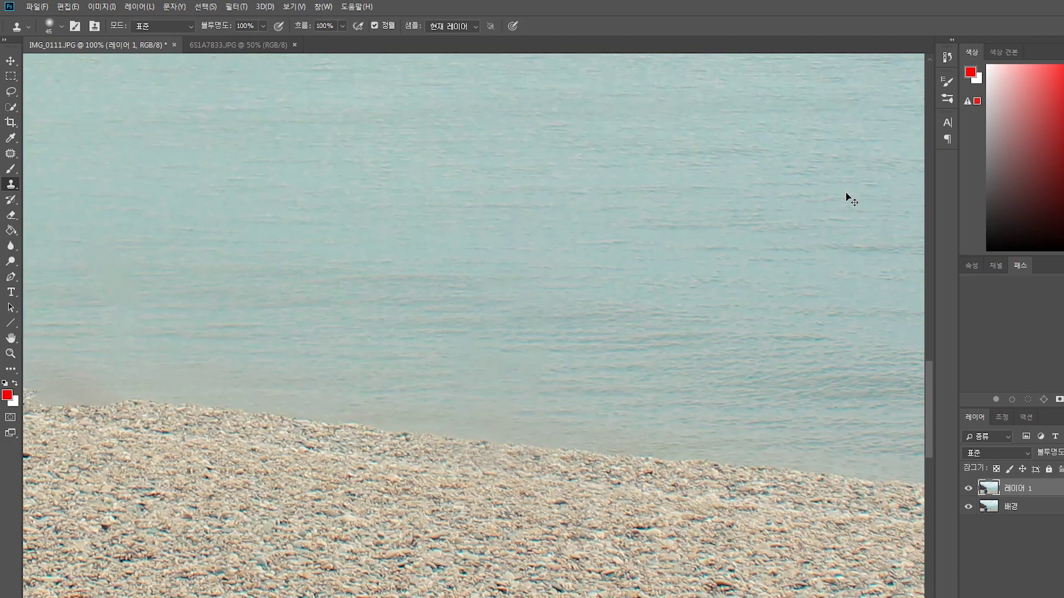
- Hide and show the duplicate layer to compare the cleaned sea and shoreline with the original photo
{"action": "left_click", "coordinate": [969, 490]}
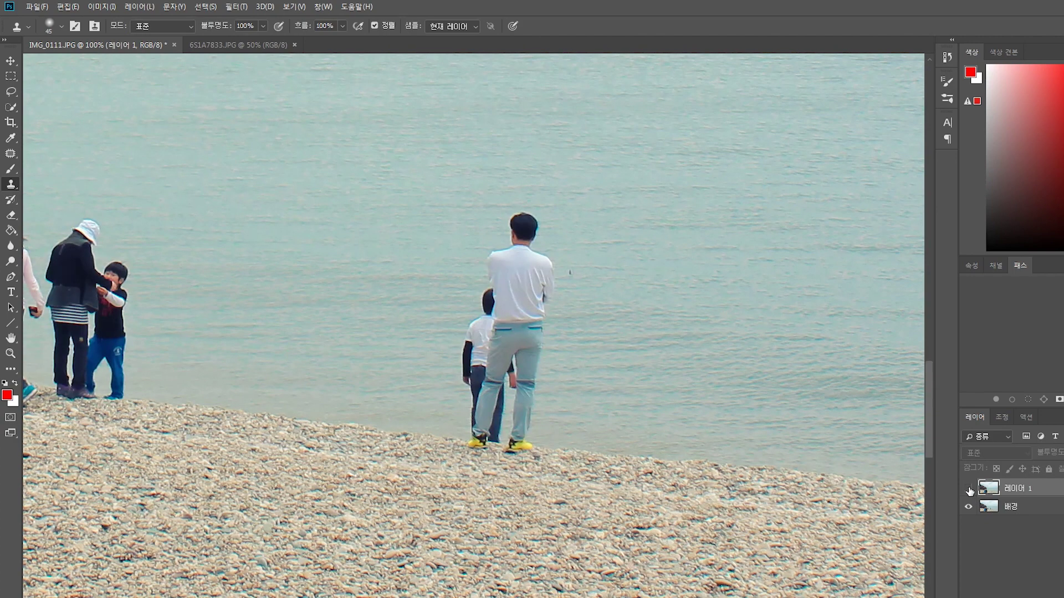
{"action": "left_click", "coordinate": [969, 489]}
{"action": "left_click", "coordinate": [969, 489]}
{"action": "left_click", "coordinate": [968, 490]}
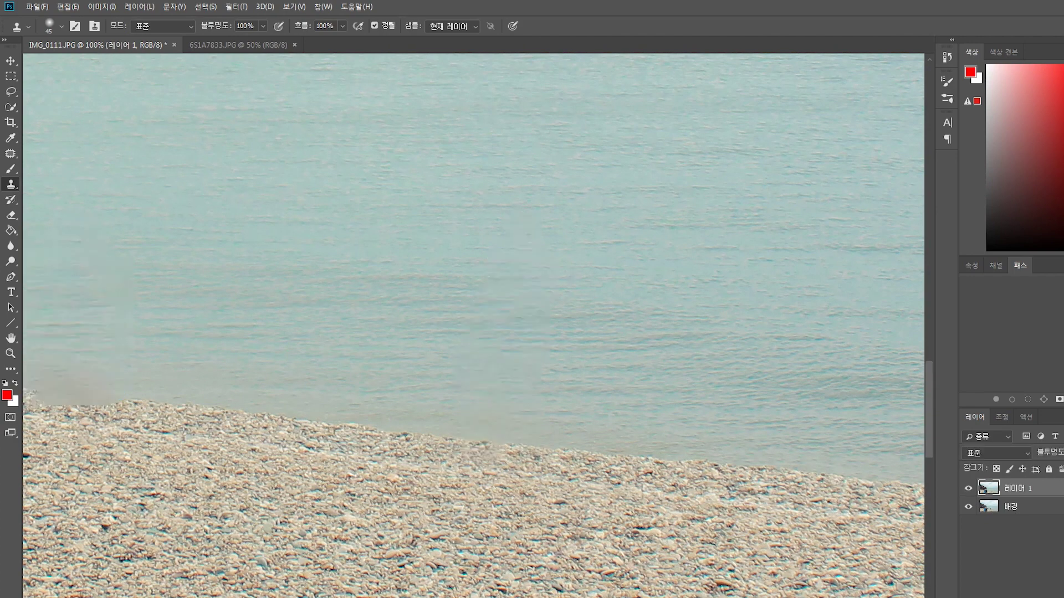
- Clone pebble edge from both sides over the shoreline gap near the soldier, using a 125 px soft brush
{"action": "scroll", "coordinate": [564, 567], "scroll_direction": "left", "scroll_amount": 7}
{"action": "key", "text": "ctrl+plus"}
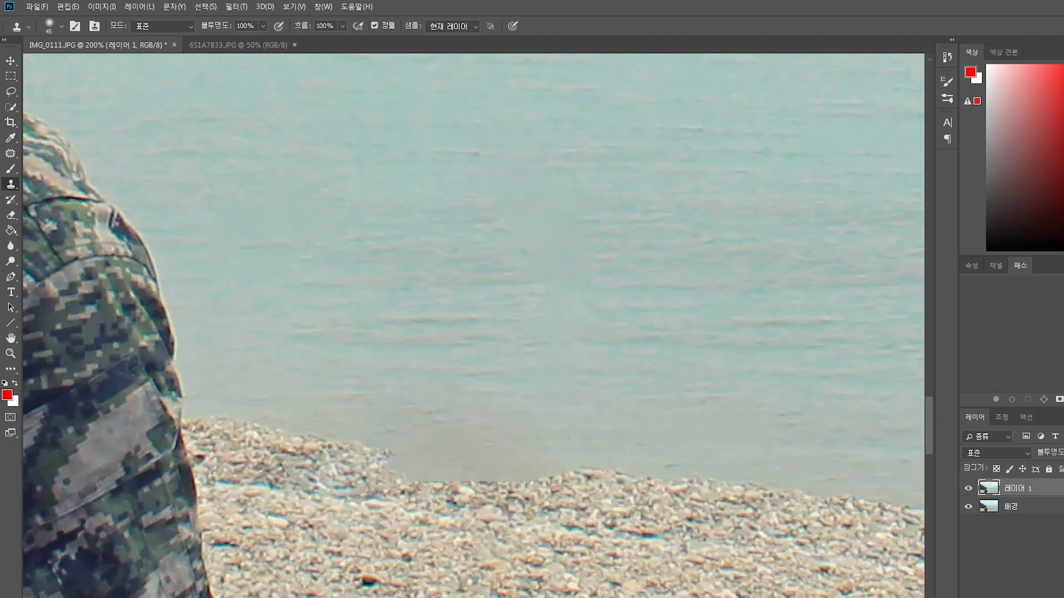
{"action": "key", "text": "bracketright"}
{"action": "key", "text": "bracketright"}
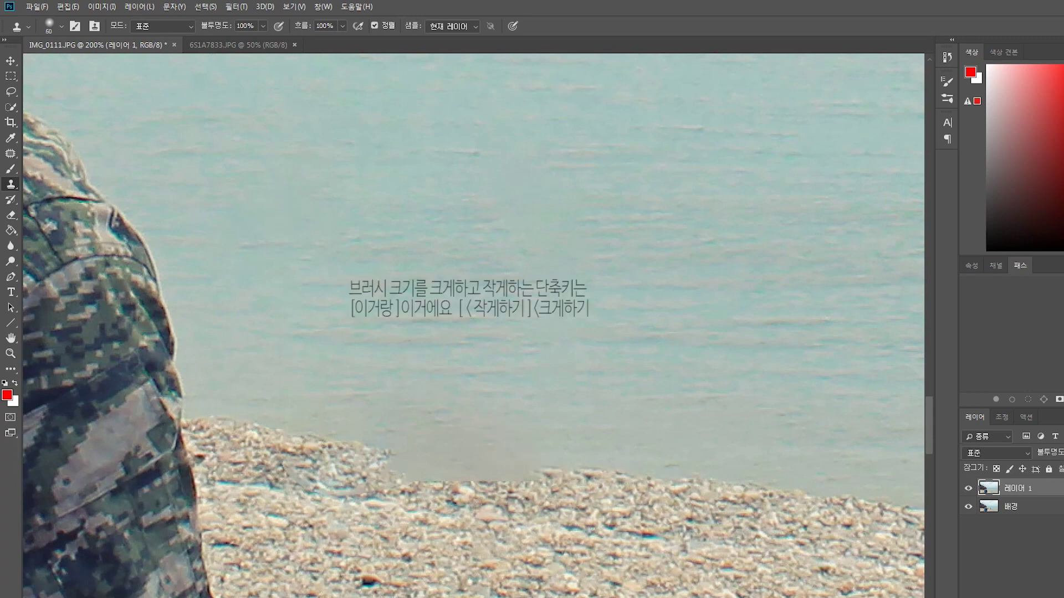
{"action": "key", "text": "bracketright"}
{"action": "key", "text": "bracketright"}
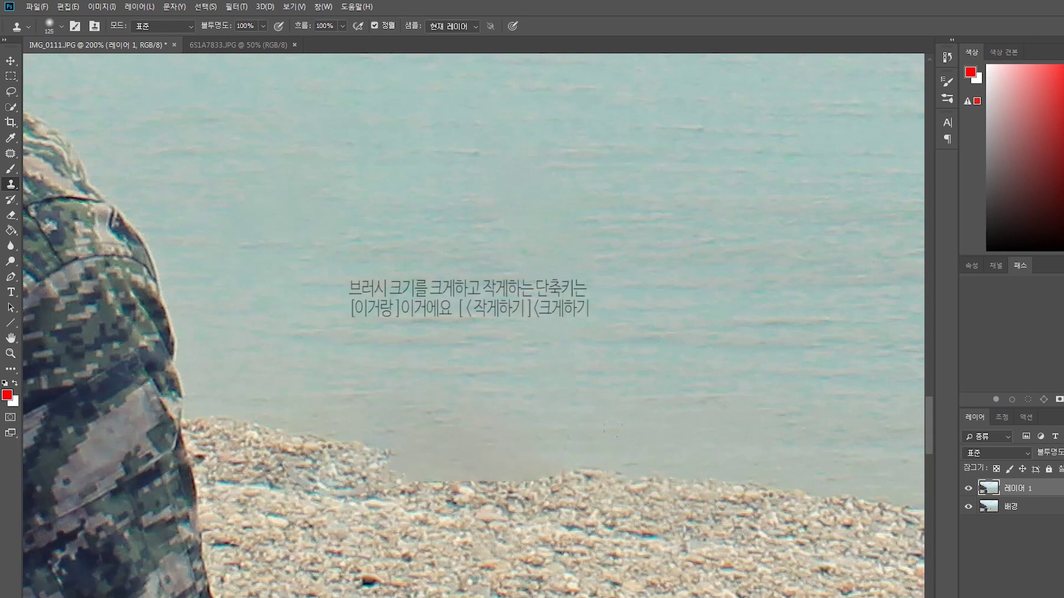
{"action": "left_click", "coordinate": [670, 482], "text": "alt"}
{"action": "mouse_move", "coordinate": [535, 469]}
{"action": "left_mouse_down"}
{"action": "mouse_move", "coordinate": [523, 475]}
{"action": "mouse_move", "coordinate": [530, 482]}
{"action": "left_mouse_up"}
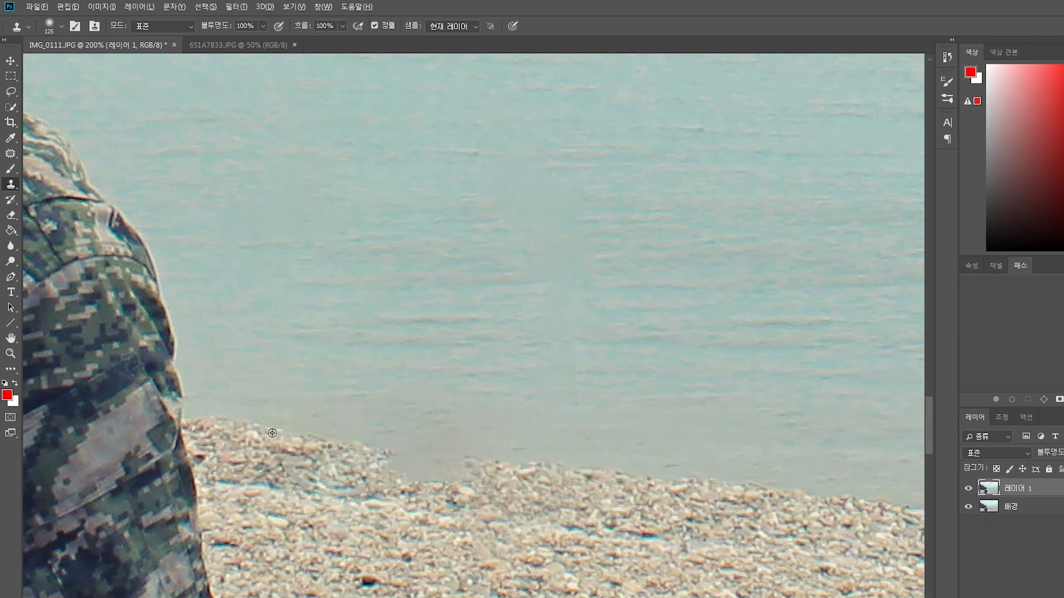
{"action": "left_click_drag", "start_coordinate": [380, 477], "coordinate": [400, 480]}
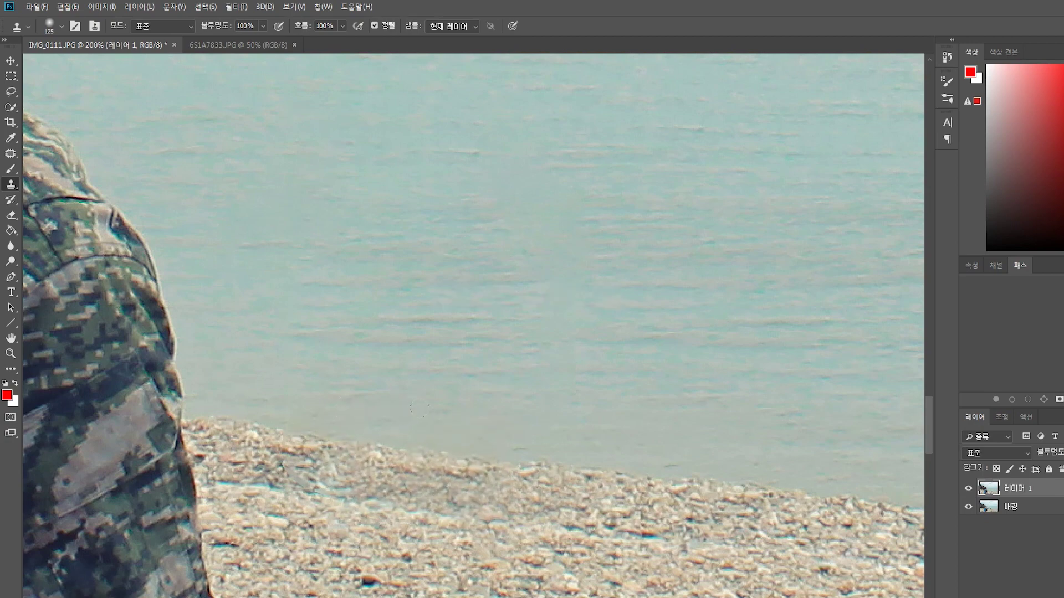
- View the whole photo and toggle the duplicate layer's visibility to compare the retouched beach with the original
{"action": "key", "text": "ctrl+minus"}
{"action": "key", "text": "ctrl+minus"}
{"action": "key", "text": "ctrl+minus"}
{"action": "key", "text": "ctrl+minus"}
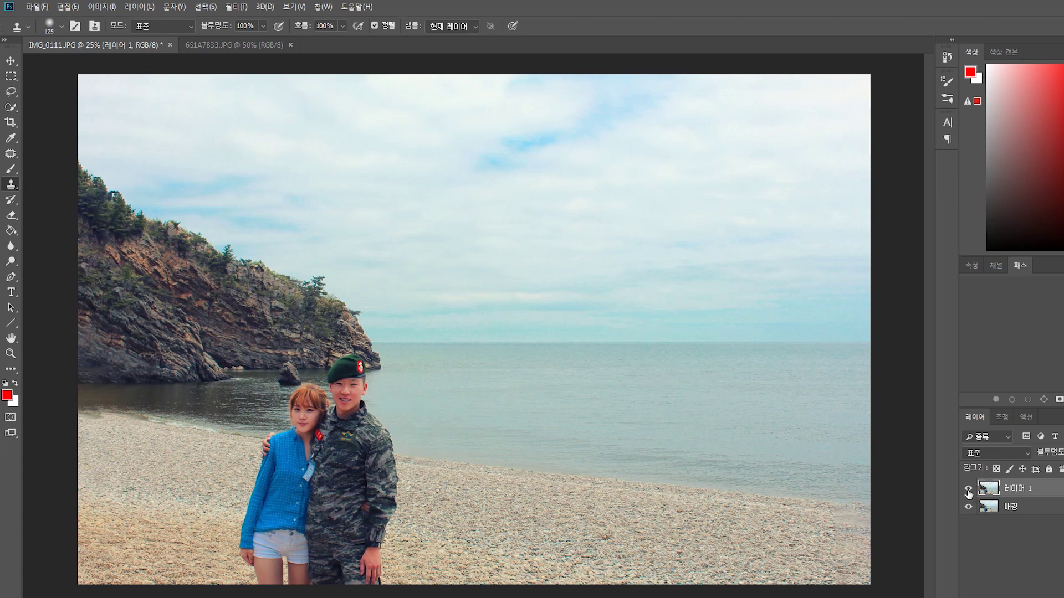
{"action": "left_click", "coordinate": [968, 490]}
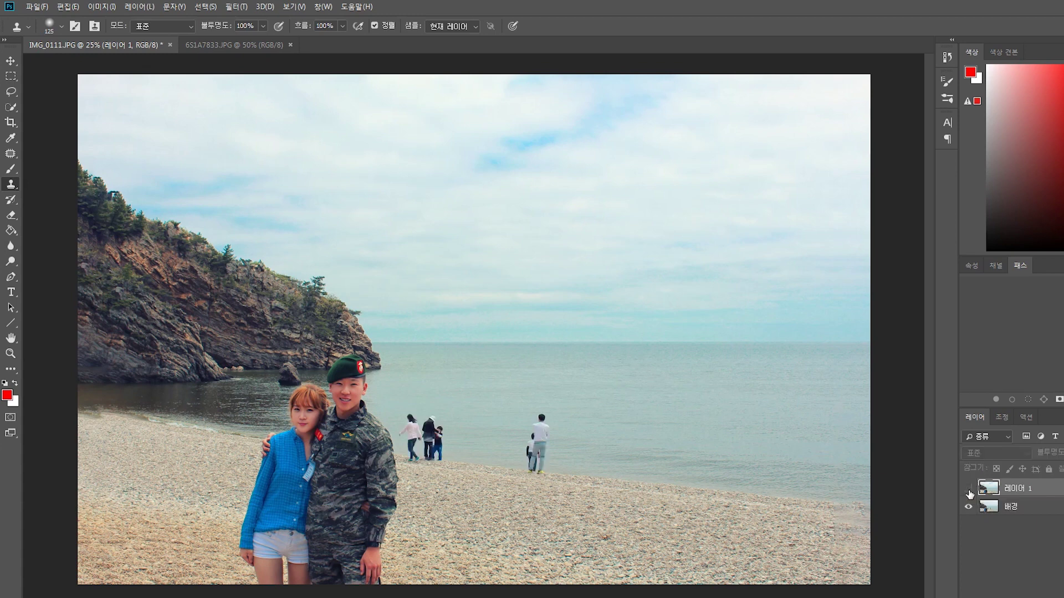
{"action": "left_click", "coordinate": [969, 490]}
{"action": "left_click", "coordinate": [969, 490]}
{"action": "left_click", "coordinate": [968, 489]}
{"action": "left_click", "coordinate": [969, 490]}
{"action": "left_click", "coordinate": [968, 491]}
{"action": "left_click", "coordinate": [969, 491]}
{"action": "left_click", "coordinate": [968, 490]}
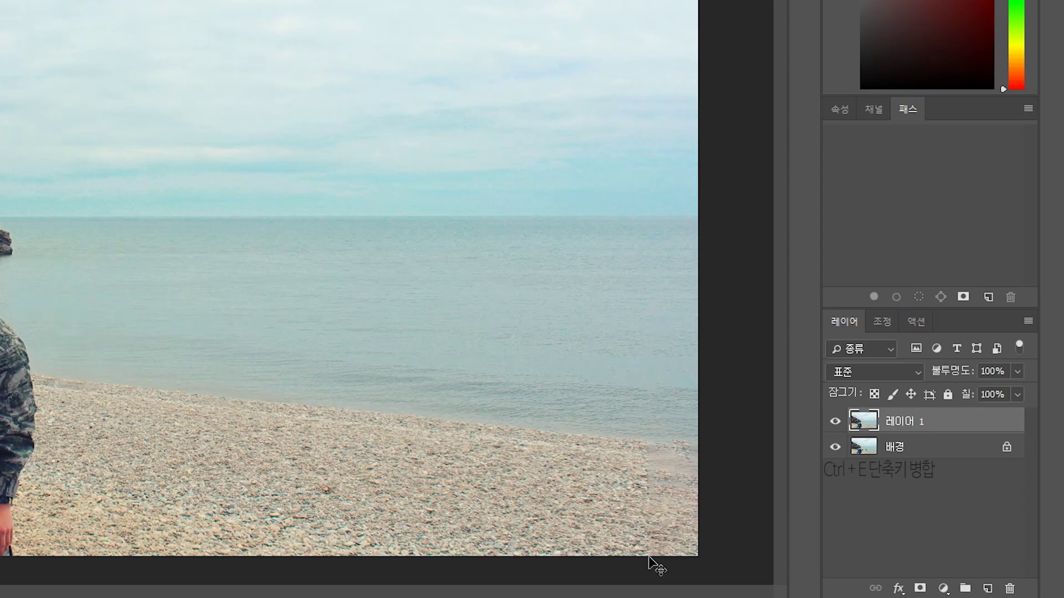
- Merge the duplicate layer into the background and save the beach photo
{"action": "key", "text": "ctrl+e"}
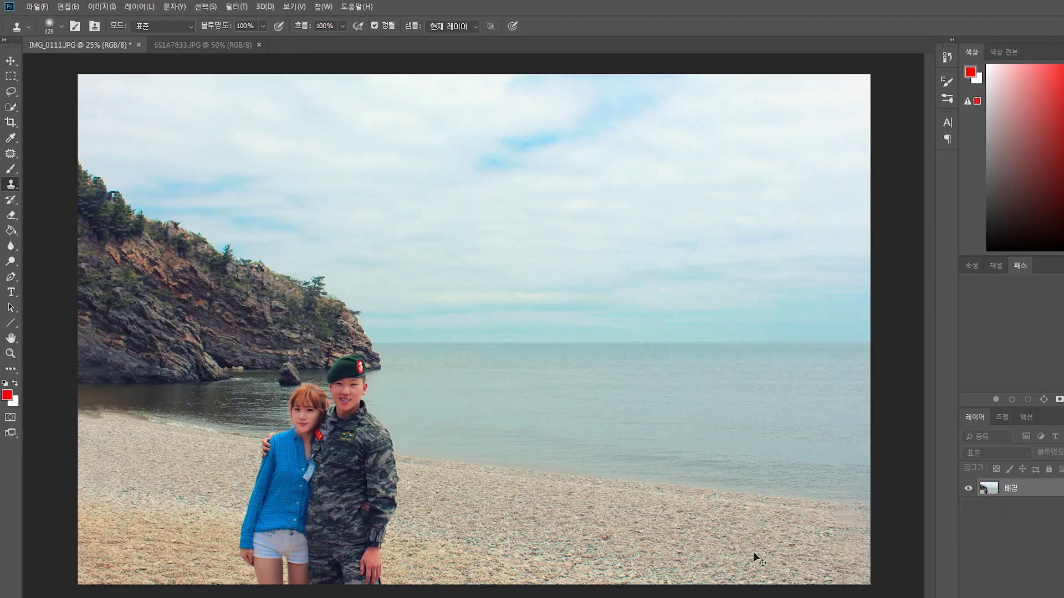
{"action": "key", "text": "ctrl+s"}
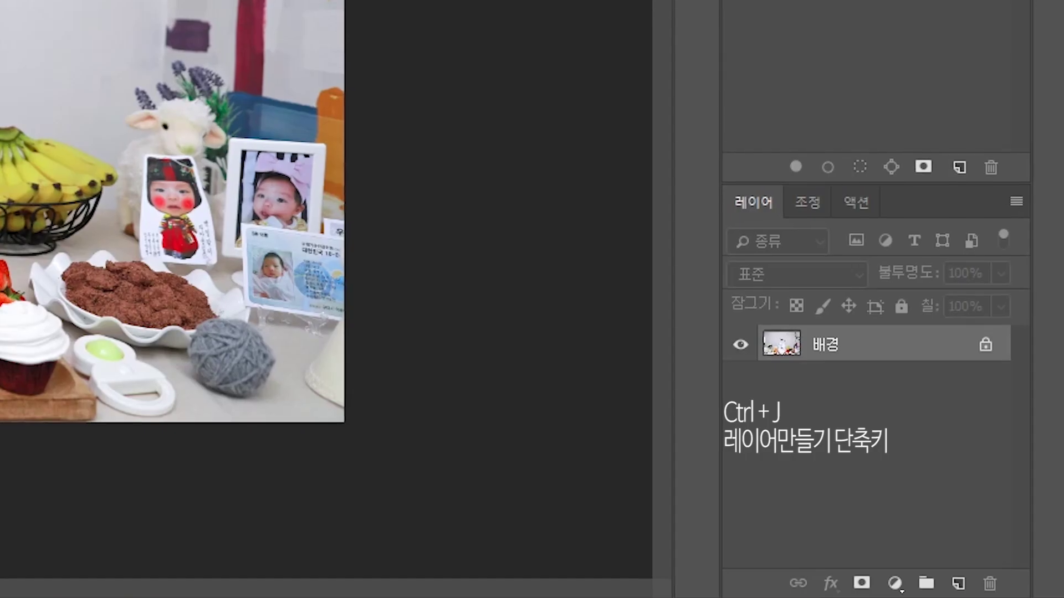
- Duplicate the background layer of the party table photo 6S1A7833.JPG
{"action": "key", "text": "ctrl+j"}
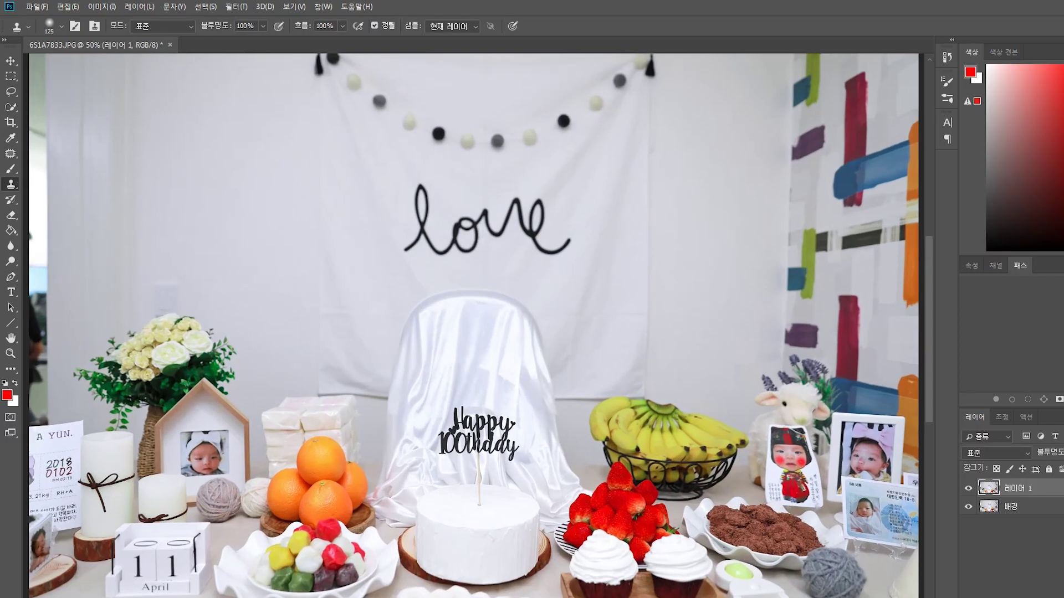
{"action": "scroll", "coordinate": [474, 325], "scroll_direction": "left", "scroll_amount": 8}
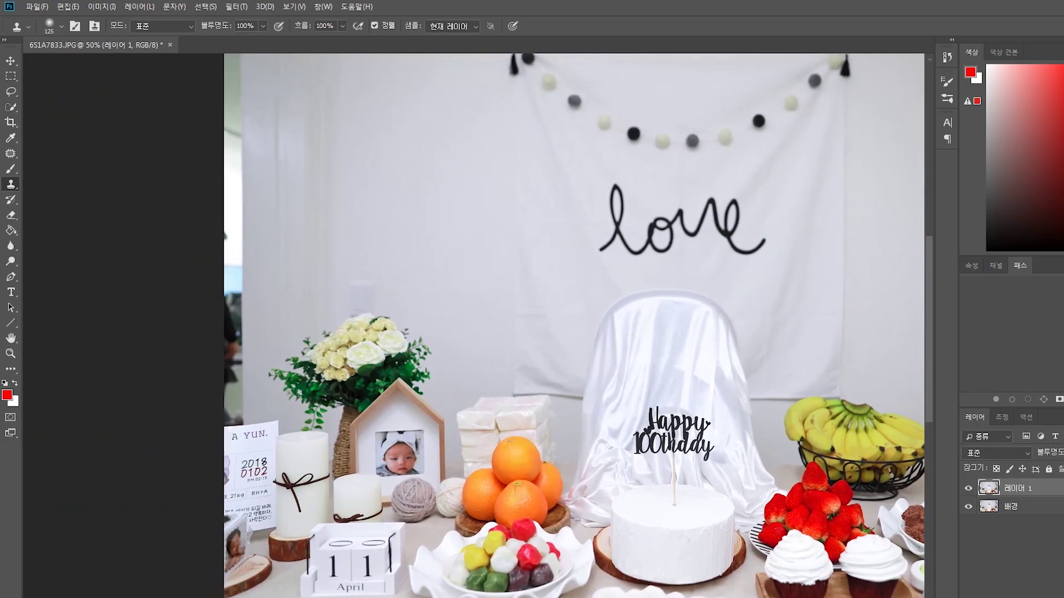
{"action": "scroll", "coordinate": [474, 326], "scroll_direction": "up", "scroll_amount": 3}
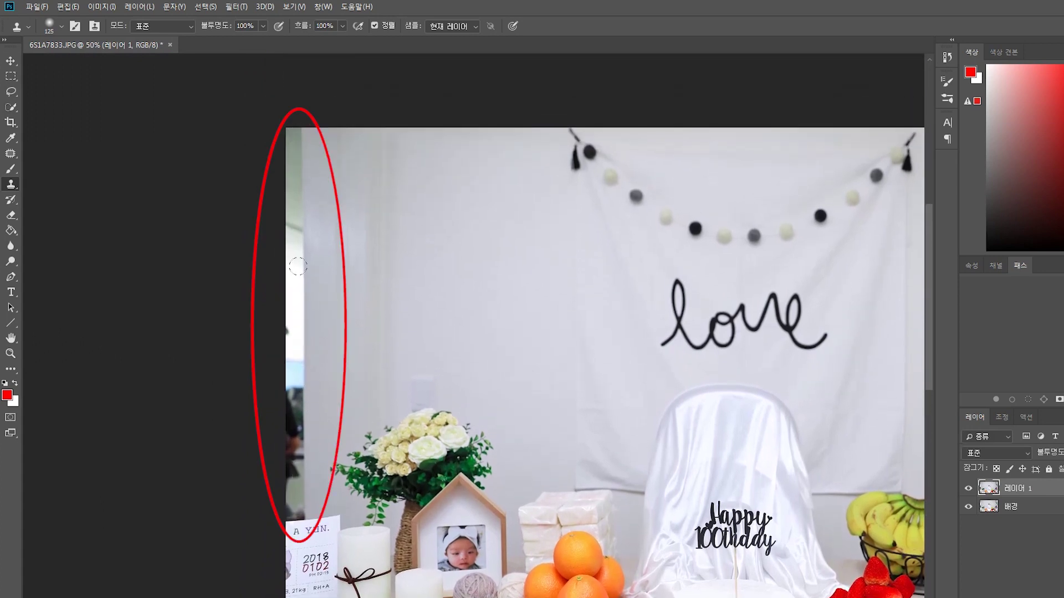
- Select the doorway strip along the photo's left edge down to the card, apply a Content-Aware fill and deselect
{"action": "left_click", "coordinate": [10, 76]}
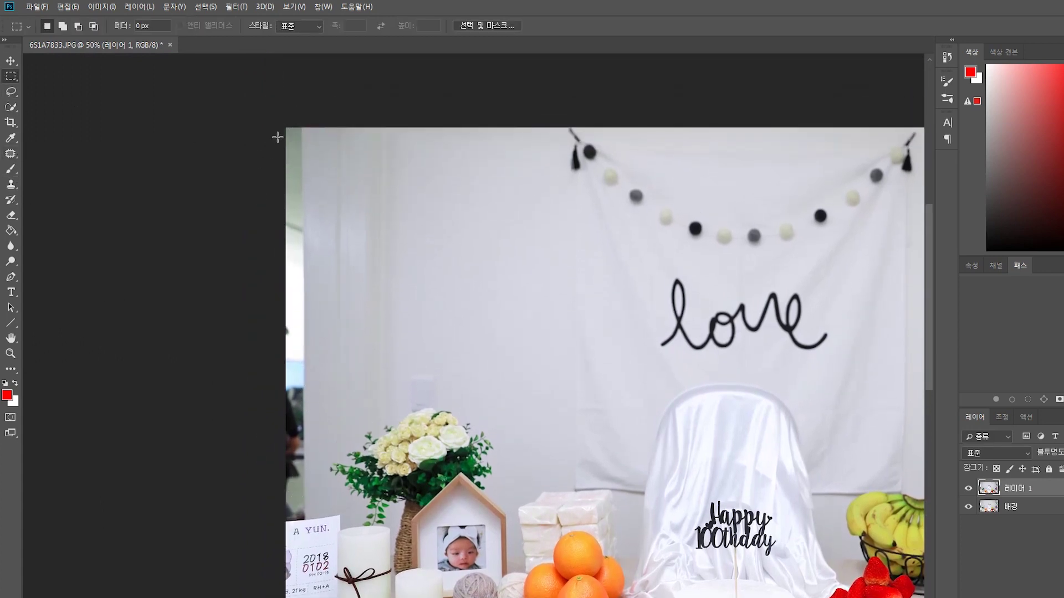
{"action": "left_click_drag", "start_coordinate": [275, 123], "coordinate": [309, 524]}
{"action": "key", "text": "i"}
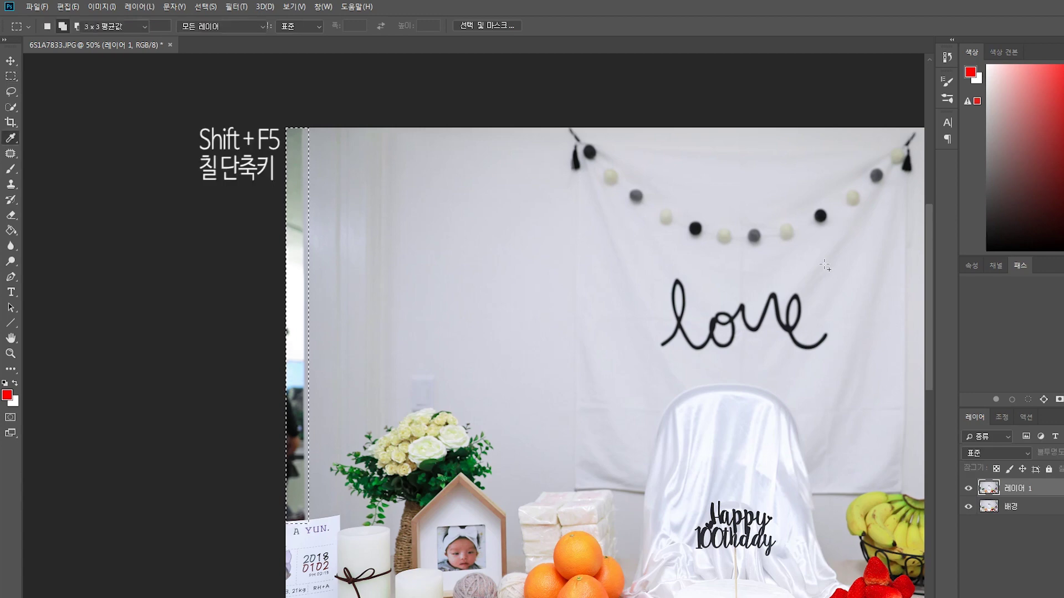
{"action": "key", "text": "shift+F5"}
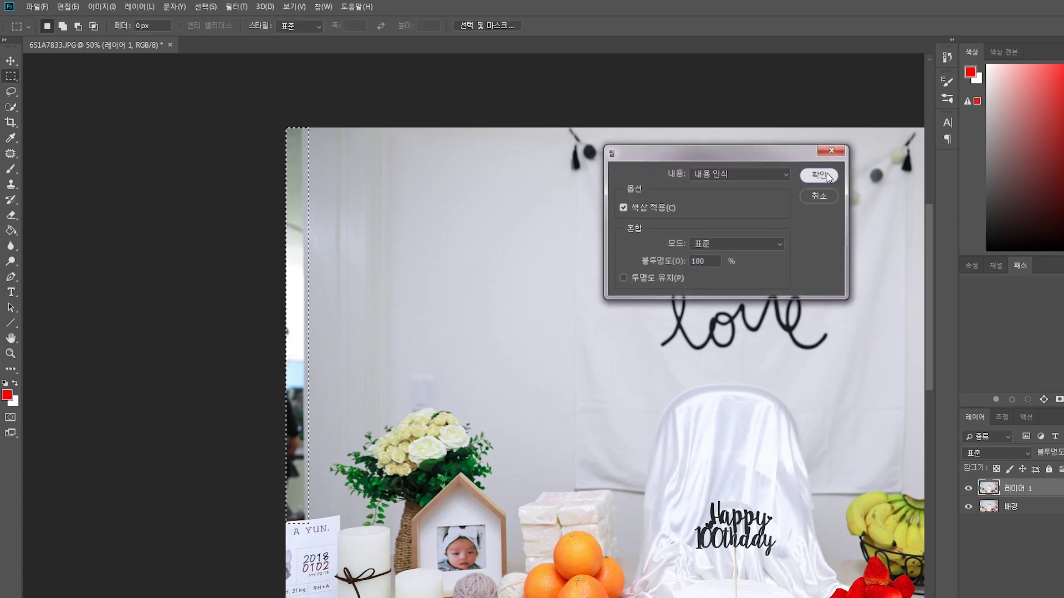
{"action": "left_click", "coordinate": [827, 176]}
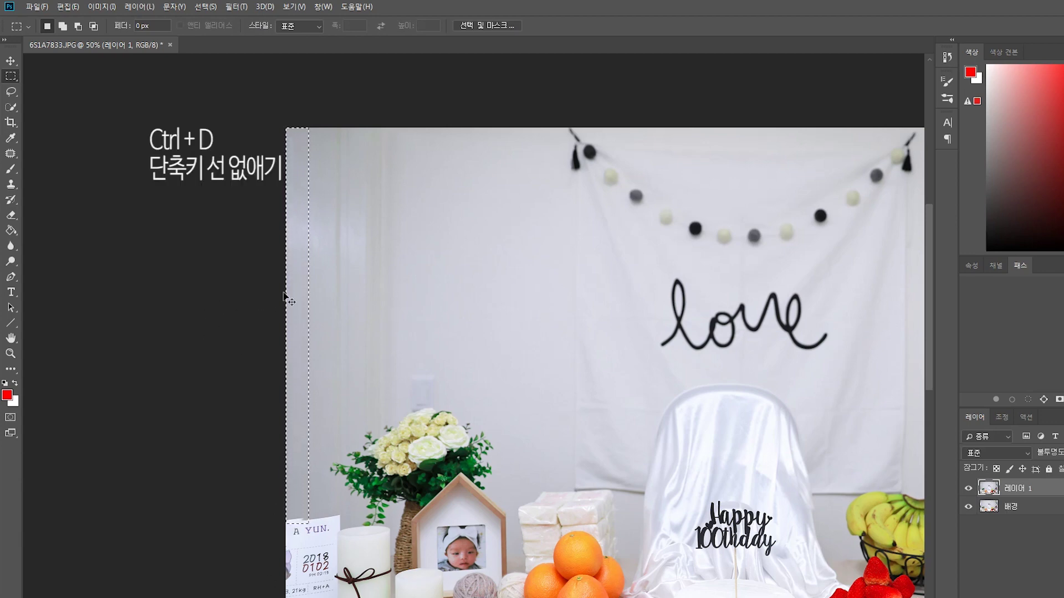
{"action": "key", "text": "ctrl+d"}
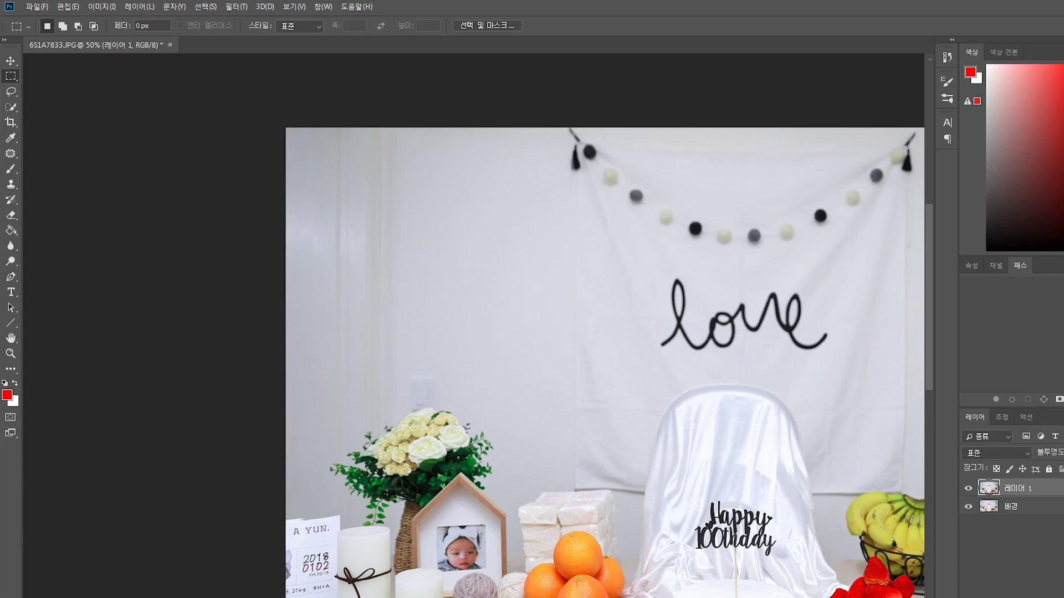
- Set up the Clone Stamp tool with a 40 px soft brush for repairing the broken top edge of the name card
{"action": "scroll", "coordinate": [497, 592], "scroll_direction": "left", "scroll_amount": 1}
{"action": "scroll", "coordinate": [497, 592], "scroll_direction": "down", "scroll_amount": 3}
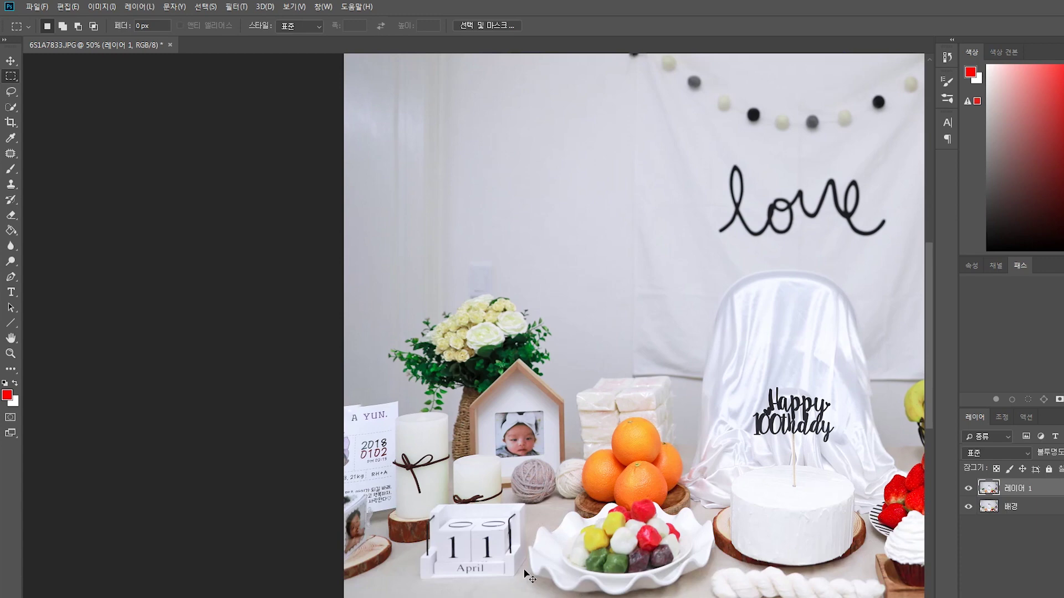
{"action": "key", "text": "ctrl+plus"}
{"action": "key", "text": "ctrl+plus"}
{"action": "scroll", "coordinate": [456, 520], "scroll_direction": "left", "scroll_amount": 4}
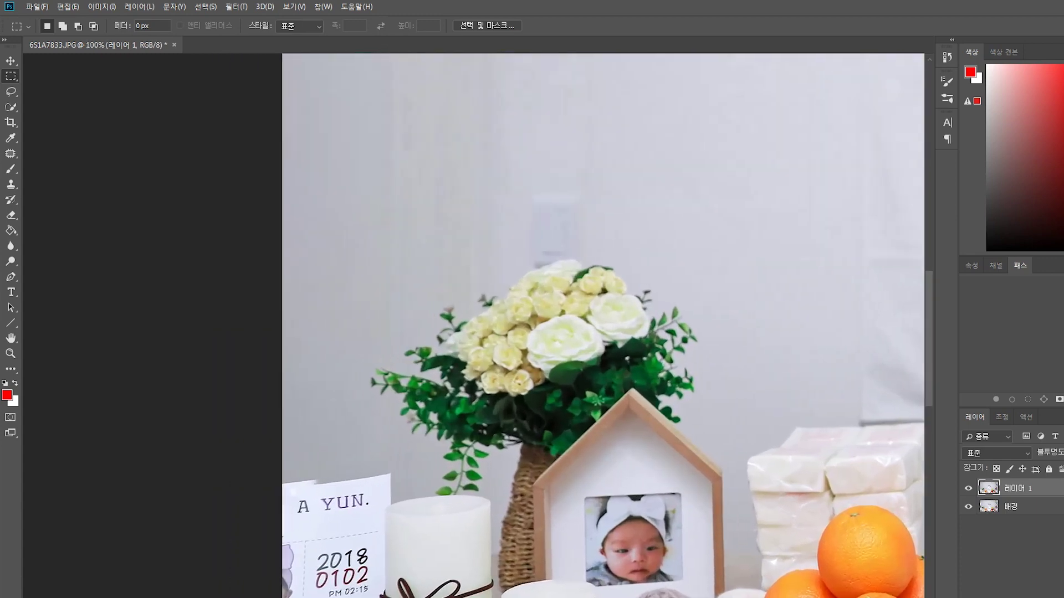
{"action": "scroll", "coordinate": [457, 521], "scroll_direction": "down", "scroll_amount": 3}
{"action": "key", "text": "ctrl+plus"}
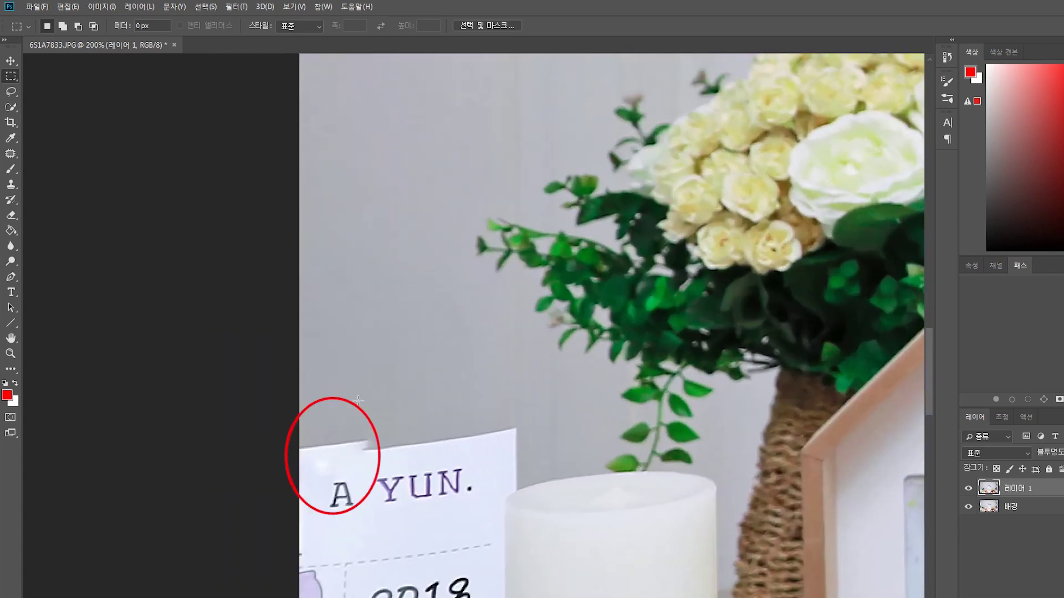
{"action": "left_click", "coordinate": [11, 184]}
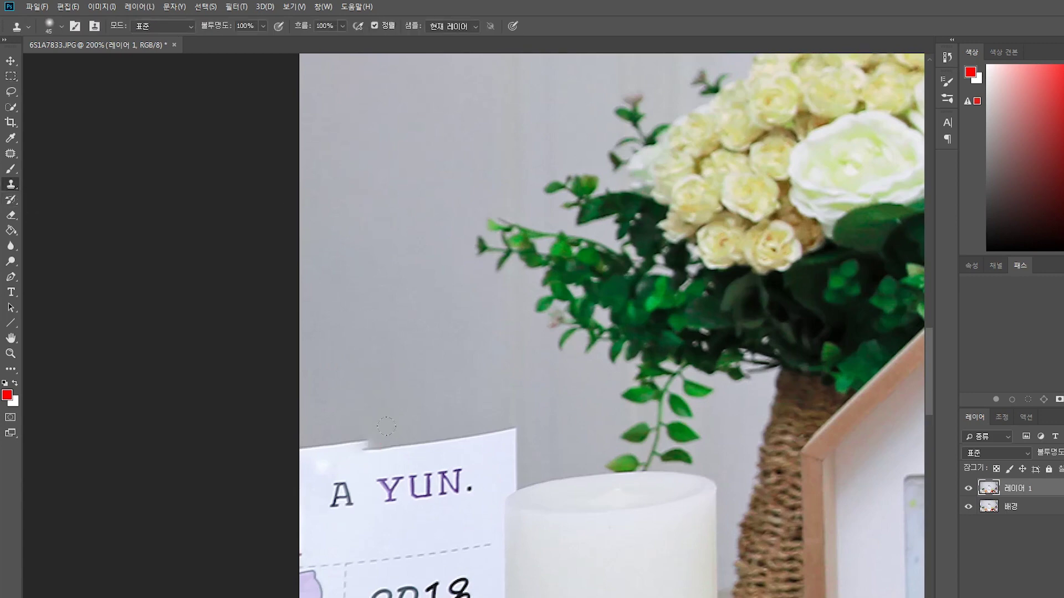
{"action": "key", "text": "ctrl+plus"}
{"action": "scroll", "coordinate": [388, 416], "scroll_direction": "down", "scroll_amount": 2}
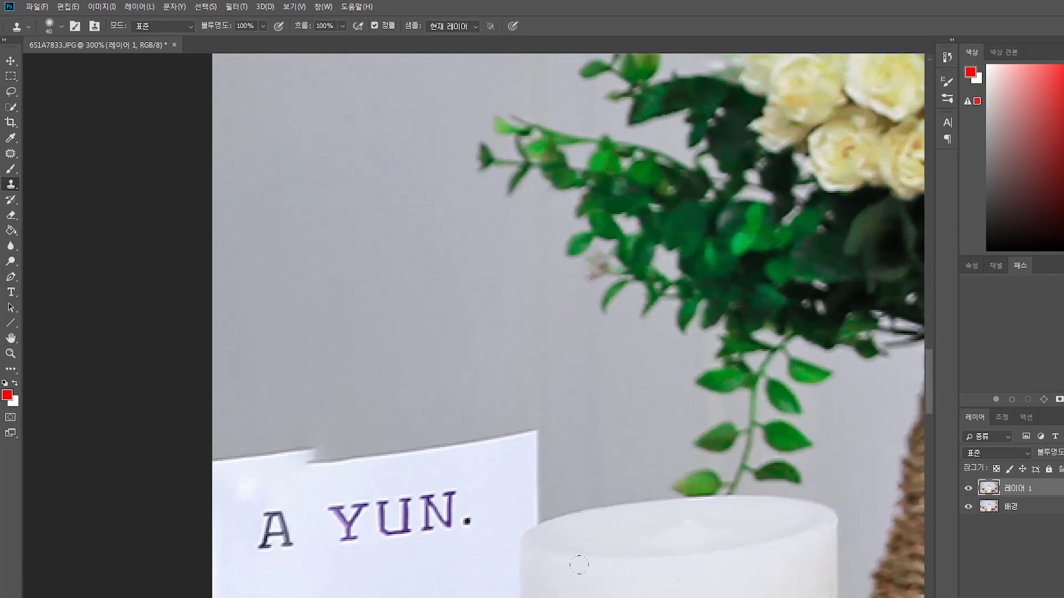
{"action": "scroll", "coordinate": [362, 479], "scroll_direction": "down", "scroll_amount": 1}
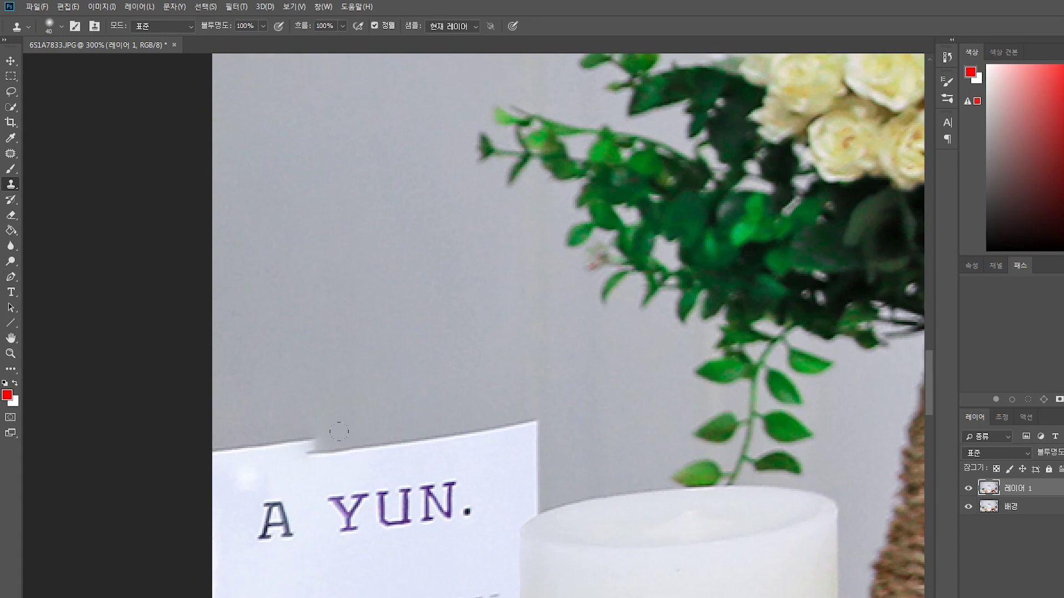
{"action": "mouse_move", "coordinate": [339, 432]}
{"action": "left_mouse_down"}
{"action": "mouse_move", "coordinate": [255, 440]}
{"action": "mouse_move", "coordinate": [340, 452]}
{"action": "mouse_move", "coordinate": [225, 445]}
{"action": "left_mouse_up"}
{"action": "key", "text": "ctrl+alt+z"}
{"action": "key", "text": "ctrl+alt+z"}
- Sample the card's intact top edge and clone it leftward over the broken part to the photo's border
{"action": "left_click", "coordinate": [340, 450], "text": "alt"}
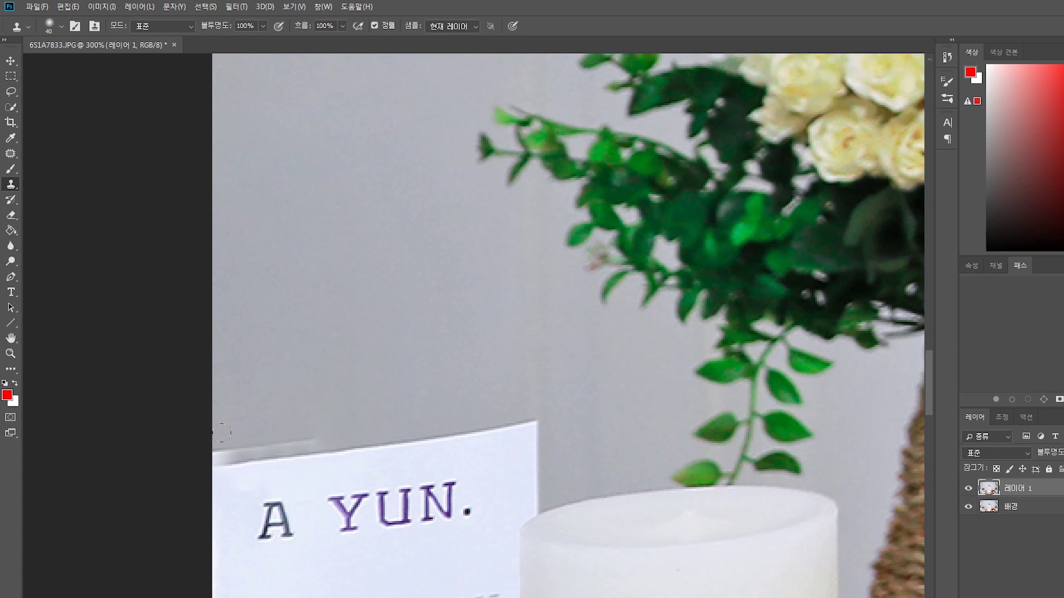
{"action": "mouse_move", "coordinate": [222, 432]}
{"action": "left_mouse_down"}
{"action": "mouse_move", "coordinate": [238, 457]}
{"action": "mouse_move", "coordinate": [203, 447]}
{"action": "left_mouse_up"}
{"action": "key", "text": "l"}
{"action": "key", "text": "ctrl+plus"}
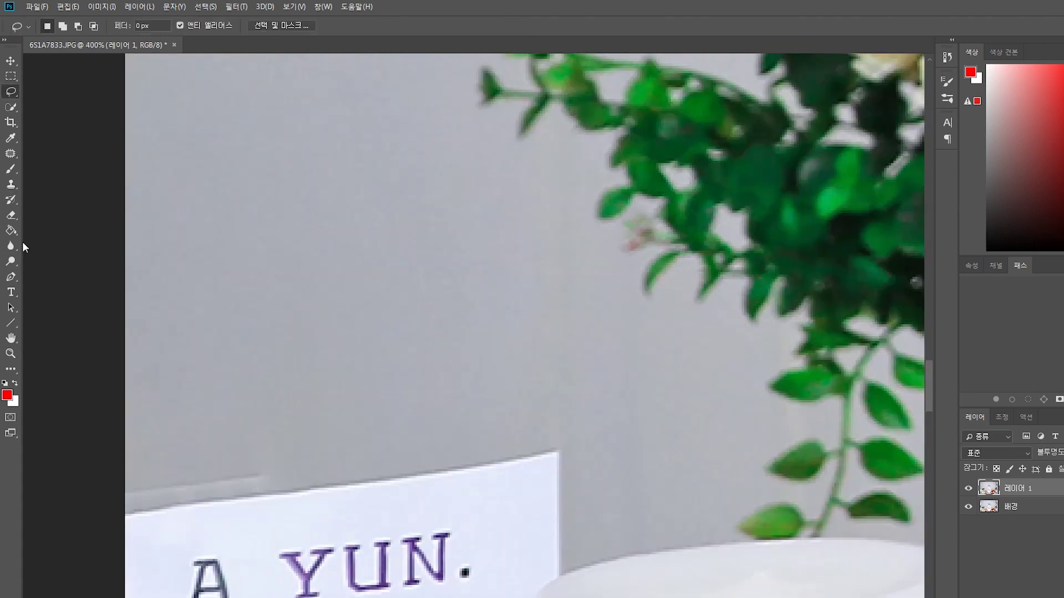
- Clone the wall above the card's intact edge over the faint leftover line with the Clone Stamp tool
{"action": "left_click", "coordinate": [12, 186]}
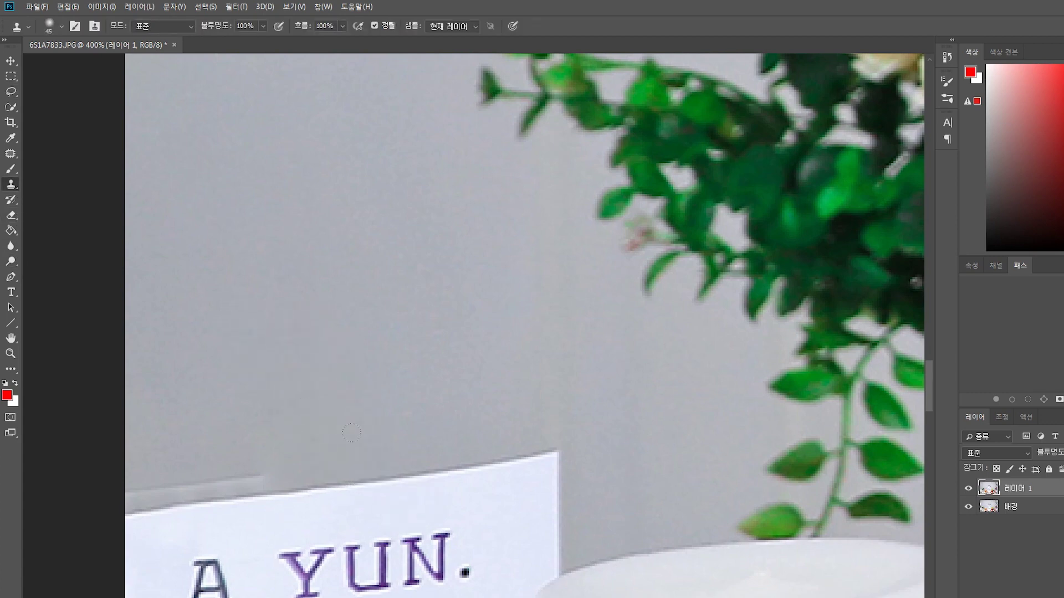
{"action": "left_click_drag", "start_coordinate": [263, 478], "coordinate": [237, 481]}
{"action": "left_click", "coordinate": [351, 464], "text": "alt"}
{"action": "left_click_drag", "start_coordinate": [255, 480], "coordinate": [193, 487]}
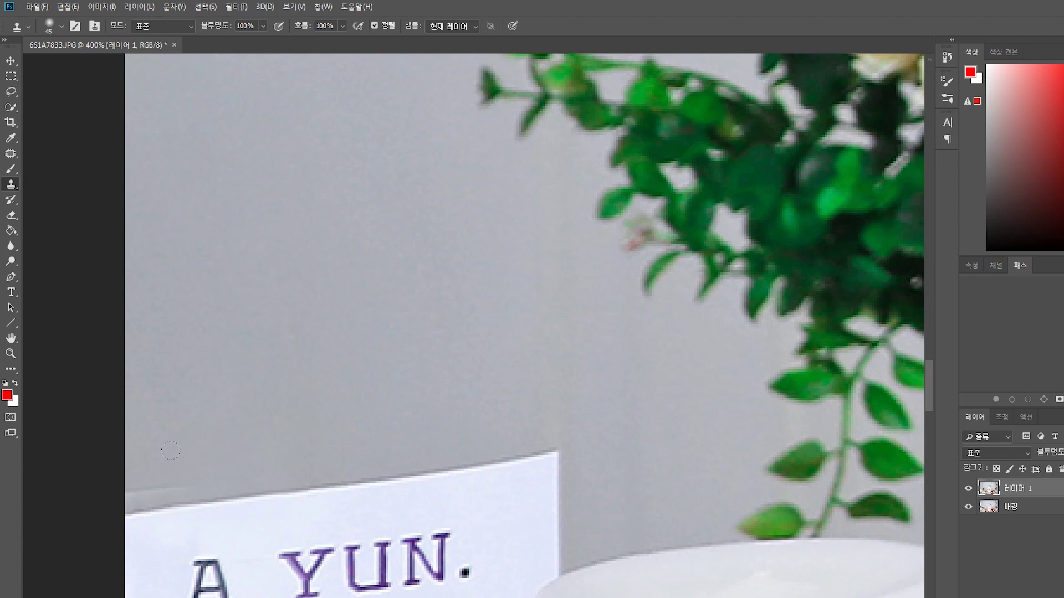
{"action": "left_click", "coordinate": [356, 467], "text": "alt"}
{"action": "left_click", "coordinate": [364, 459]}
{"action": "key", "text": "ctrl+alt+z"}
{"action": "left_click", "coordinate": [357, 460], "text": "alt"}
{"action": "left_click_drag", "start_coordinate": [161, 491], "coordinate": [133, 494]}
- Hide and show the duplicate layer to compare the retouched wall and card with the original photo
{"action": "key", "text": "ctrl+minus"}
{"action": "key", "text": "ctrl+minus"}
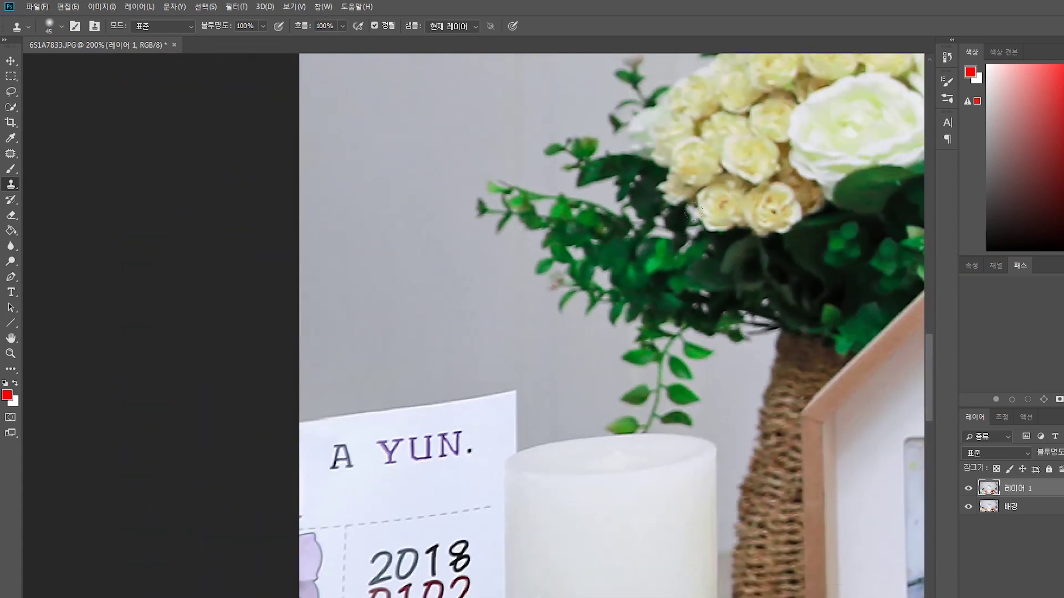
{"action": "left_click", "coordinate": [970, 489]}
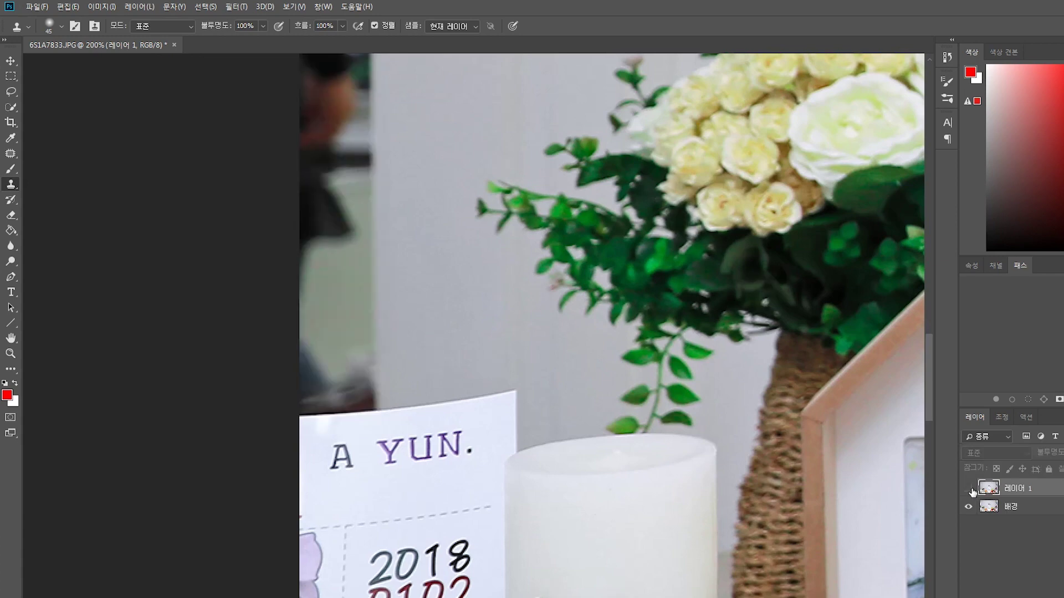
{"action": "key", "text": "ctrl+minus"}
{"action": "key", "text": "ctrl+minus"}
{"action": "key", "text": "ctrl+minus"}
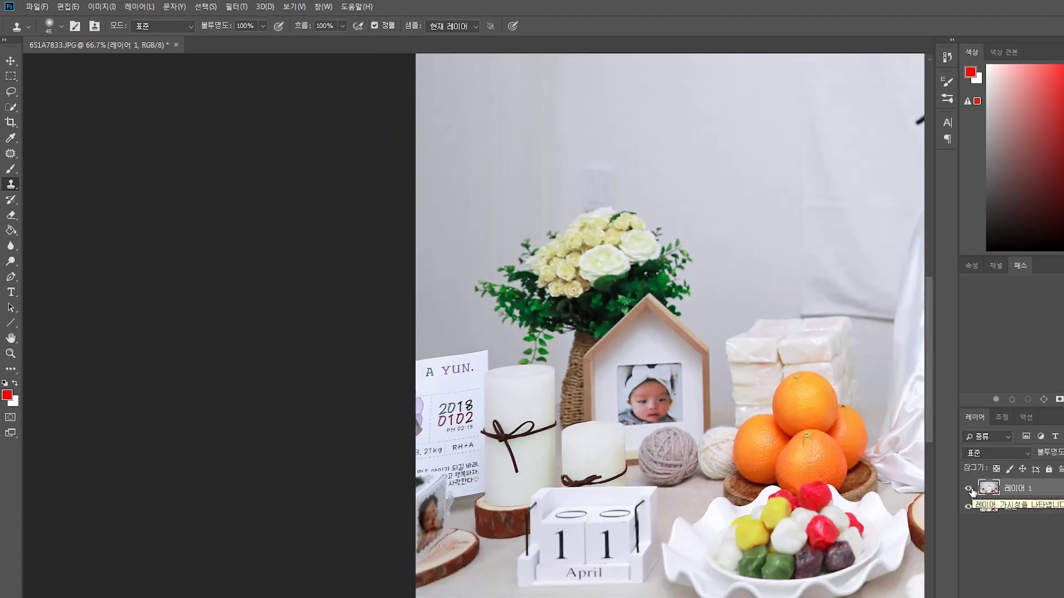
{"action": "left_click", "coordinate": [973, 491]}
{"action": "left_click", "coordinate": [972, 492]}
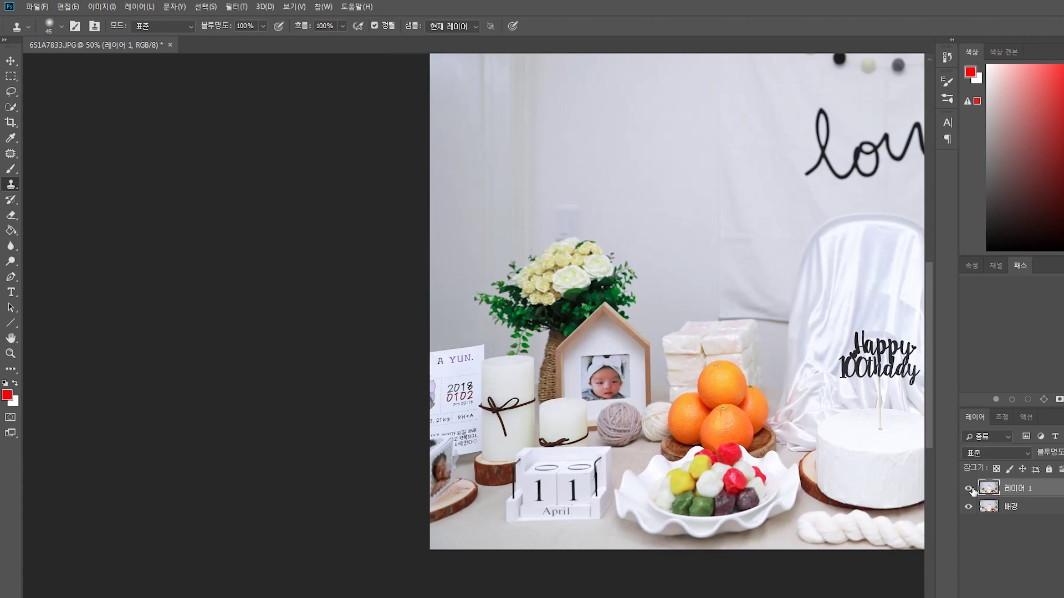
- Merge the retouched layer into the background and save the party table photo
{"action": "key", "text": "ctrl+minus"}
{"action": "key", "text": "ctrl+minus"}
{"action": "key", "text": "ctrl+plus"}
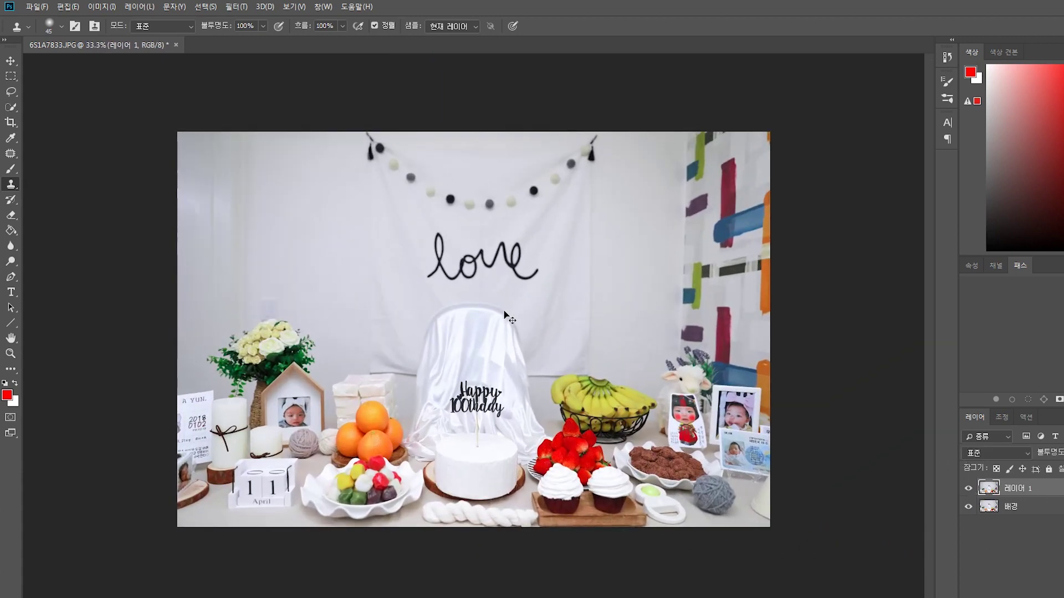
{"action": "key", "text": "ctrl+e"}
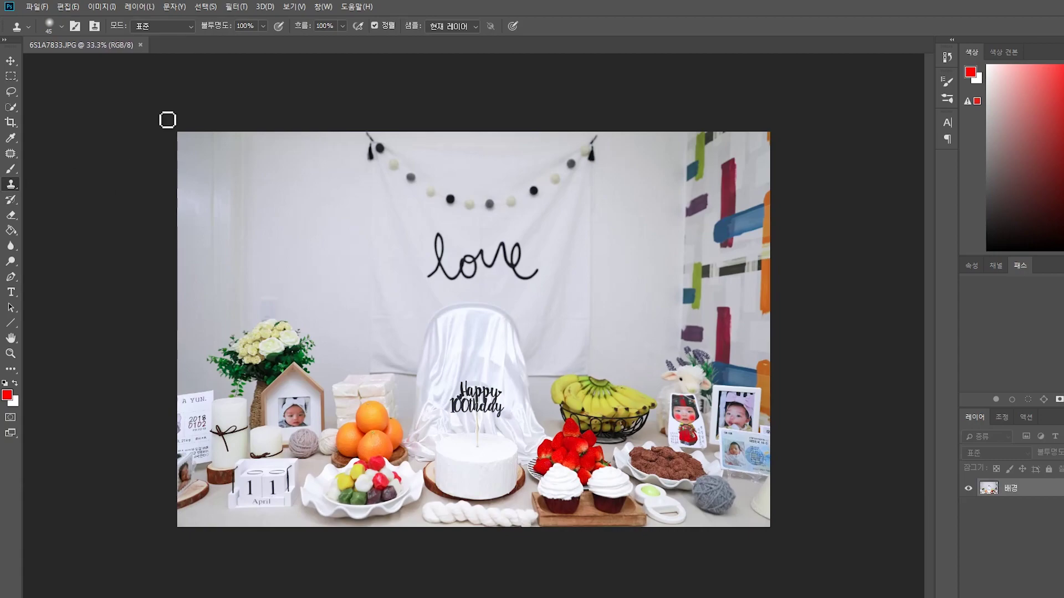